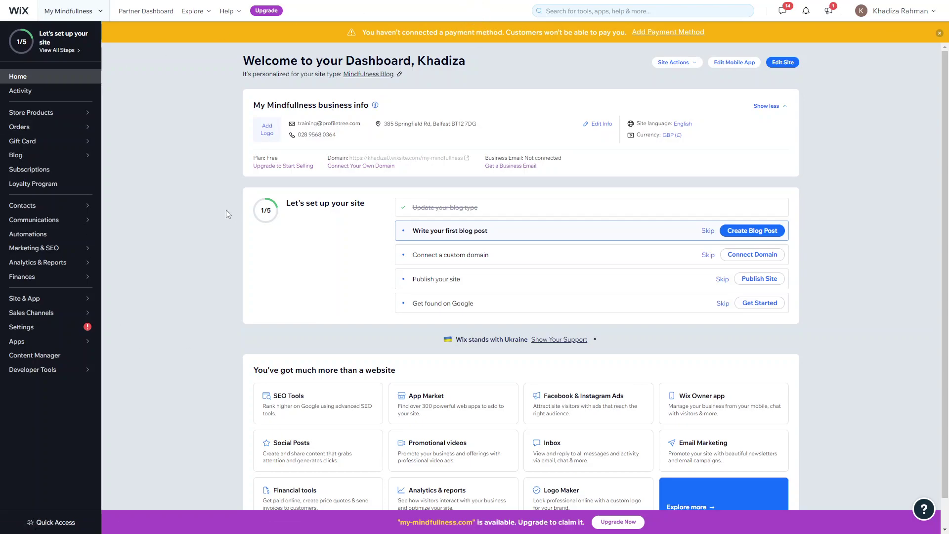
- Open the store's product list from the site dashboard
mouse_move(42, 113)
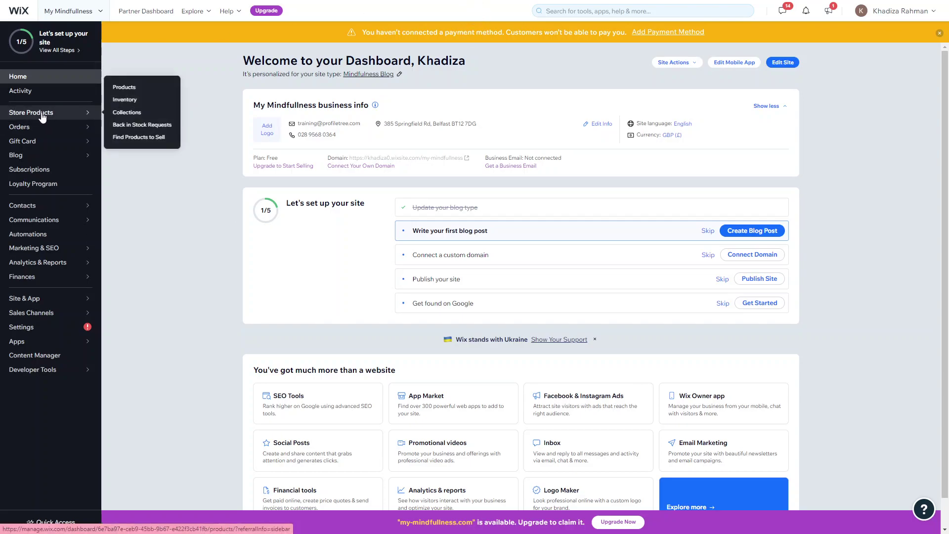
click(124, 94)
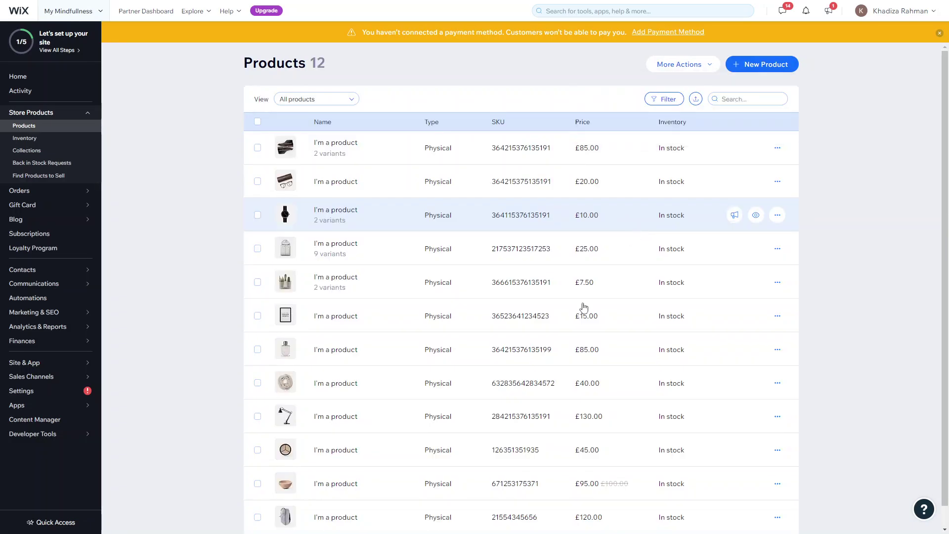
- Examine the existing store products and the list's search and filter options
scroll(527, 454, down, 1)
scroll(526, 455, up, 1)
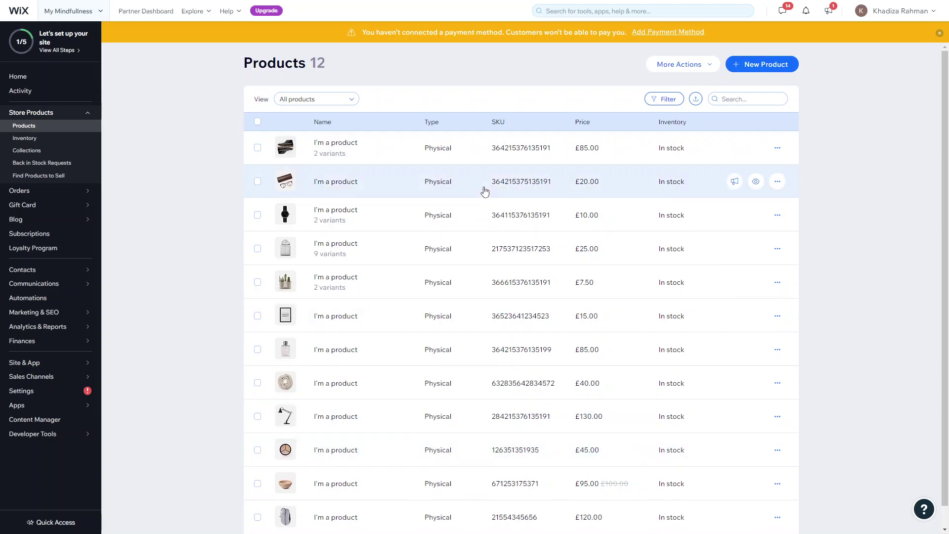
scroll(835, 269, down, 1)
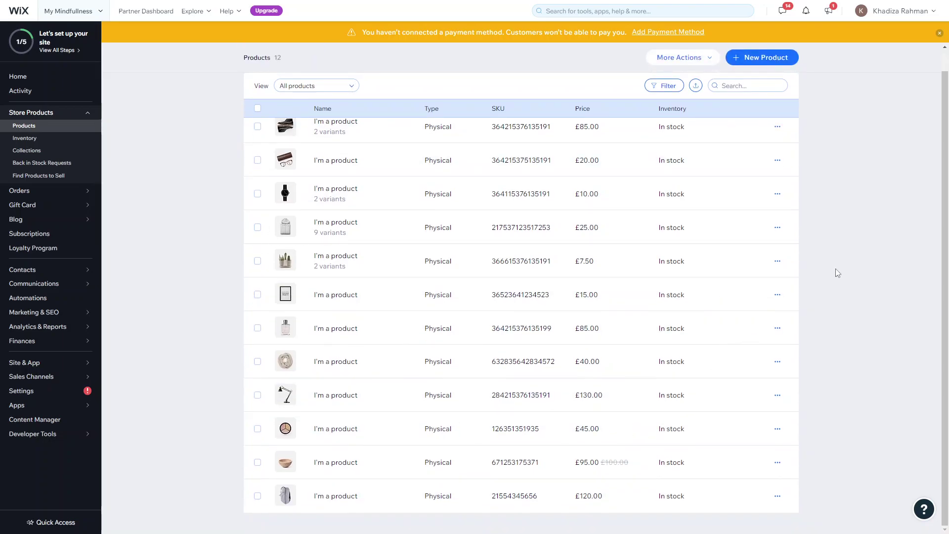
scroll(835, 268, up, 1)
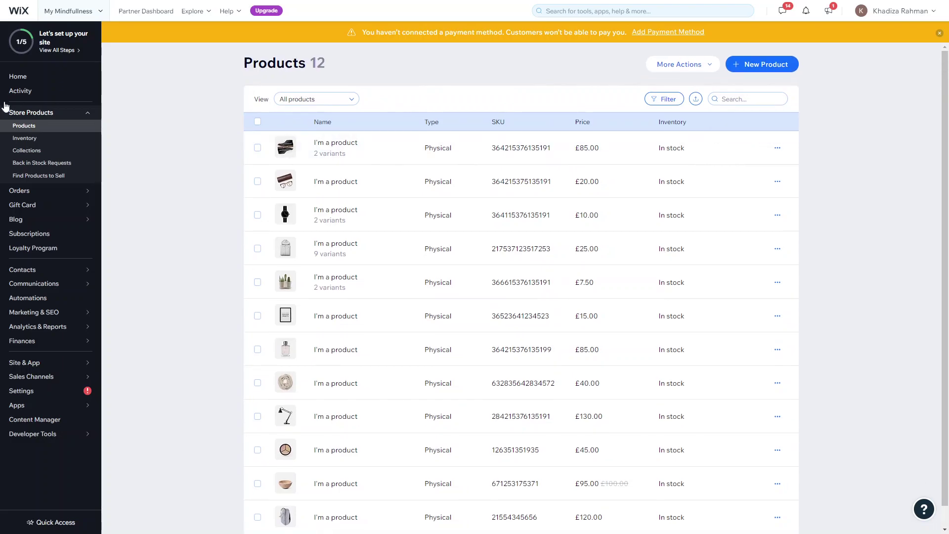
scroll(489, 296, down, 1)
scroll(514, 322, up, 1)
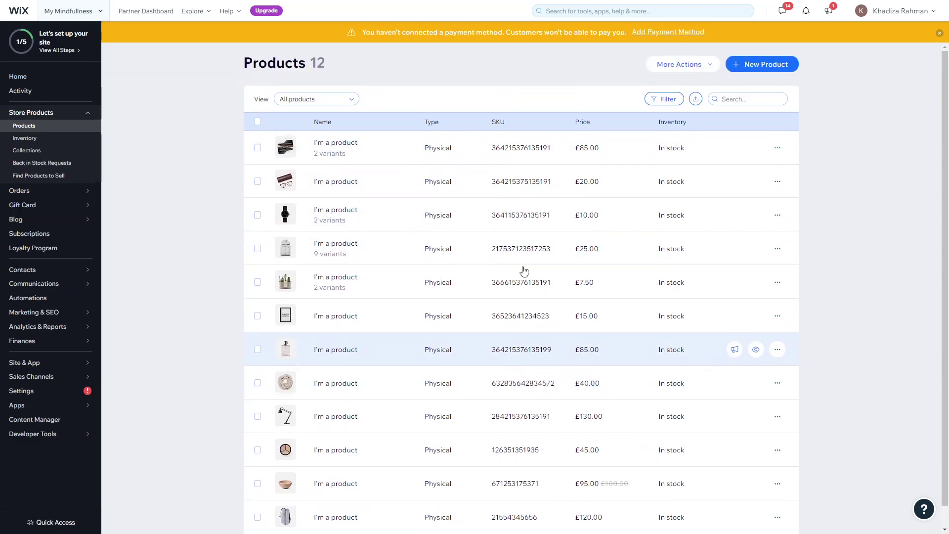
scroll(424, 423, down, 1)
scroll(424, 424, up, 1)
click(729, 100)
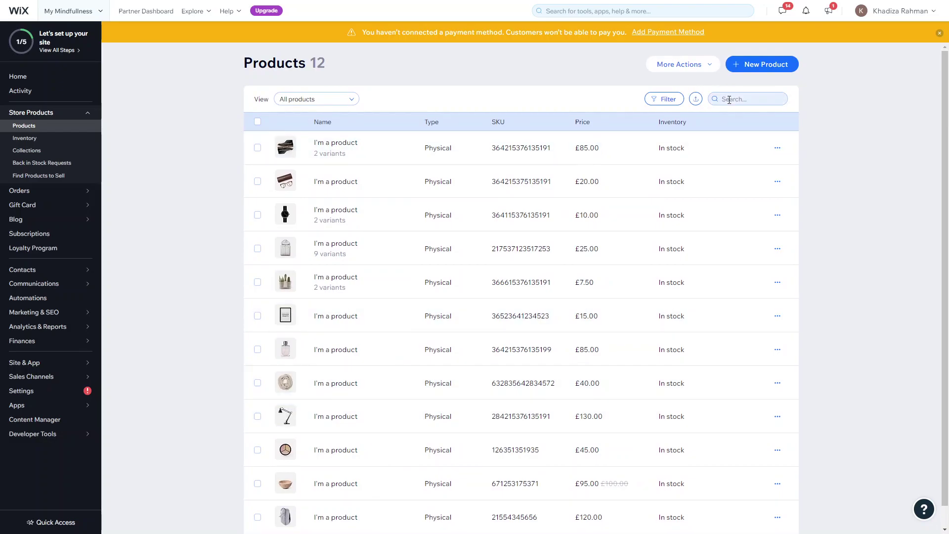
click(559, 61)
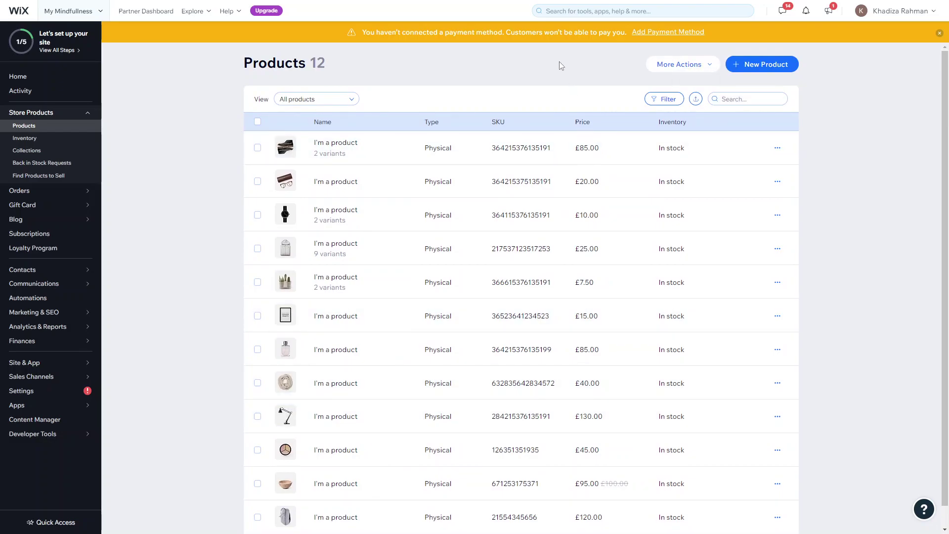
- Start a new physical product and look over its blank form down to the pricing and options sections
click(753, 73)
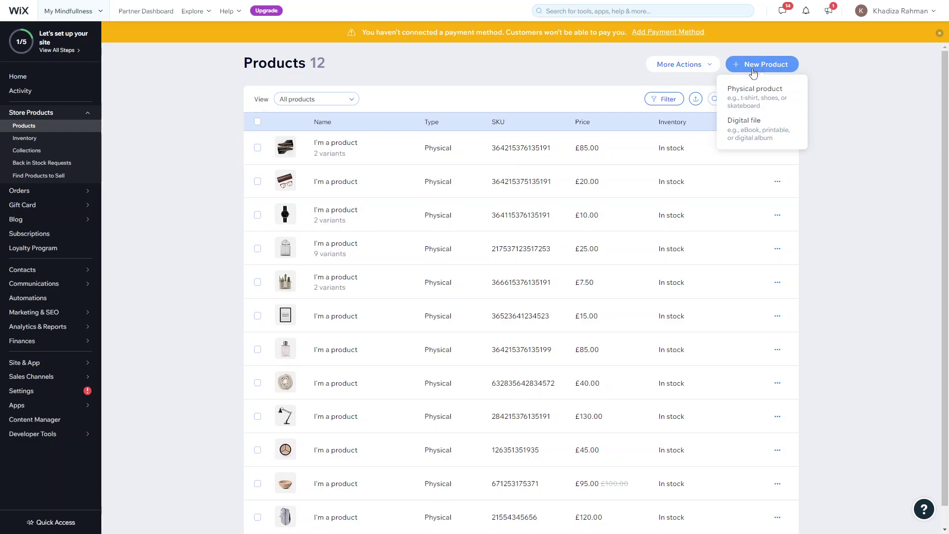
click(759, 104)
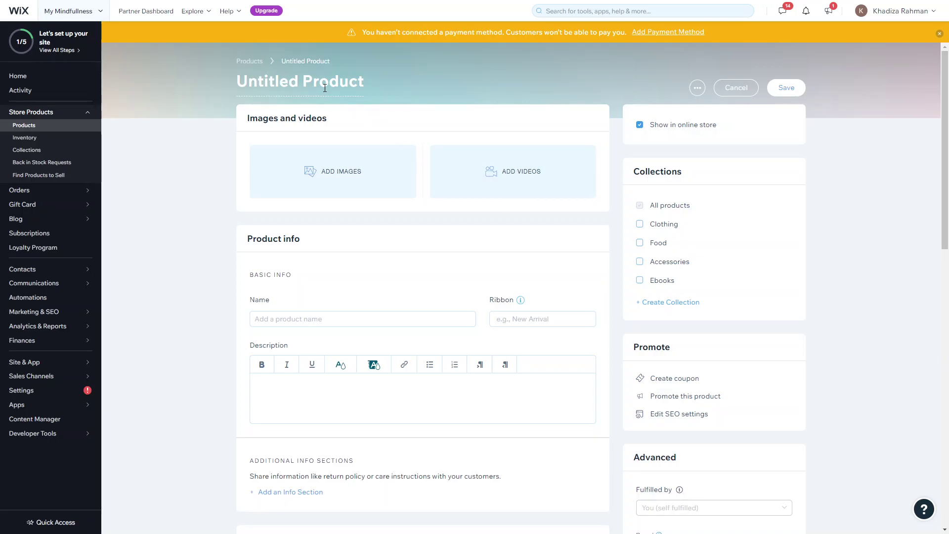
scroll(282, 285, down, 3)
scroll(285, 288, up, 3)
scroll(464, 373, down, 10)
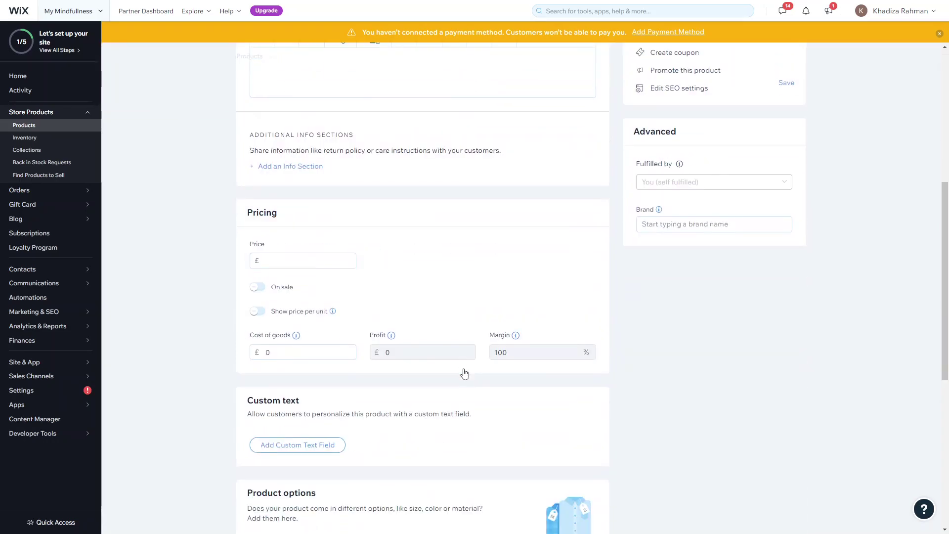
scroll(465, 374, up, 5)
scroll(464, 373, up, 6)
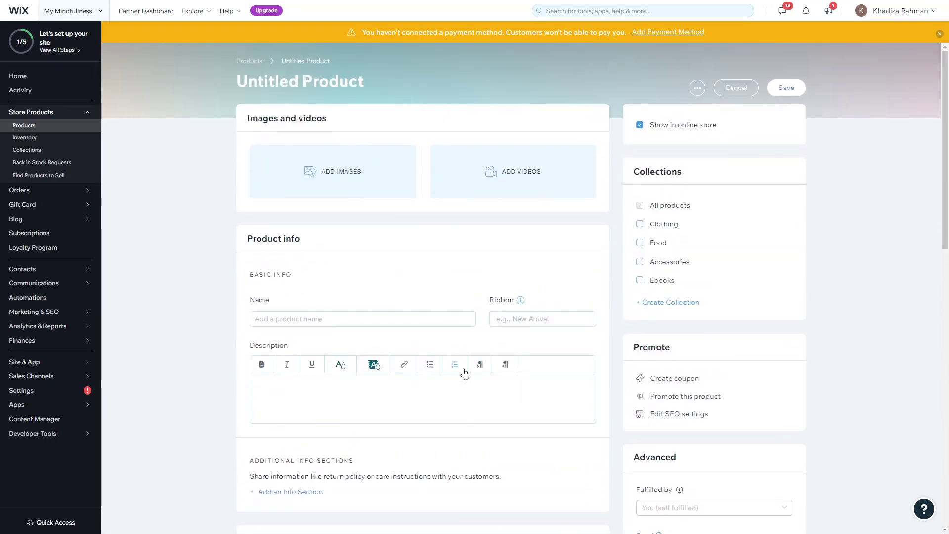
- Name the untitled product Yoga Mat
click(319, 79)
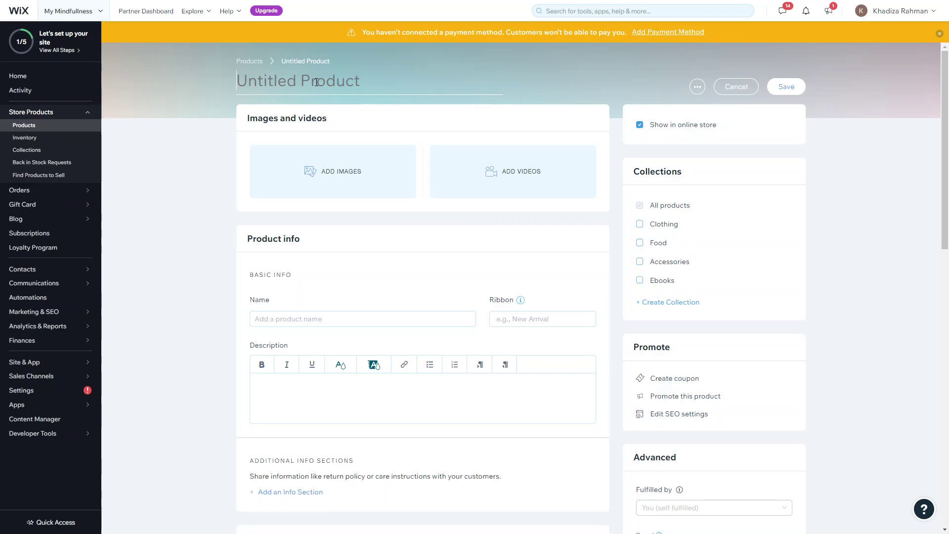
key(Return)
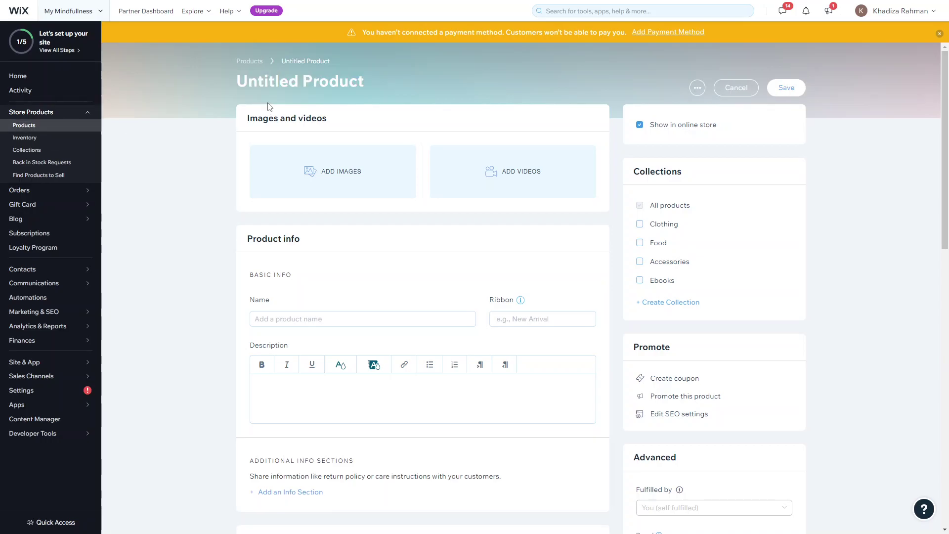
click(266, 83)
text(Yoga Mat)
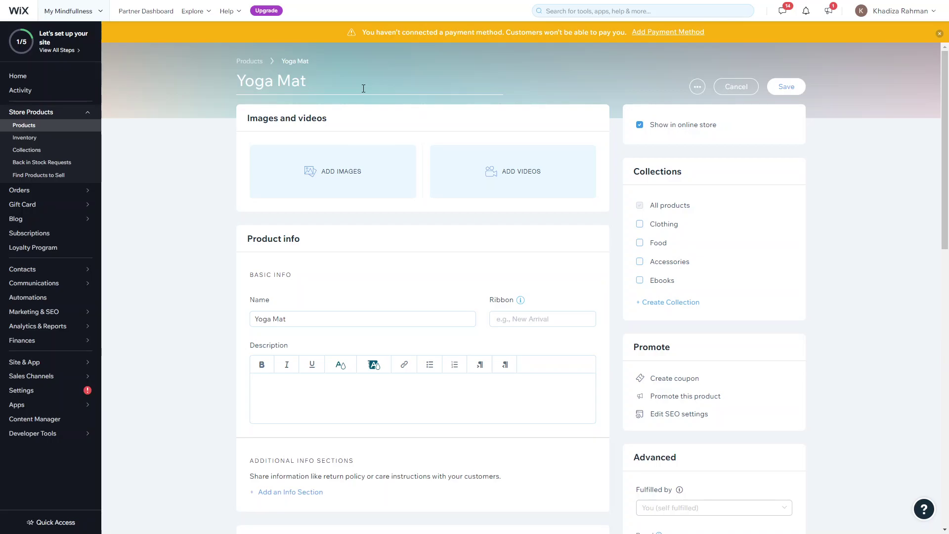
click(153, 198)
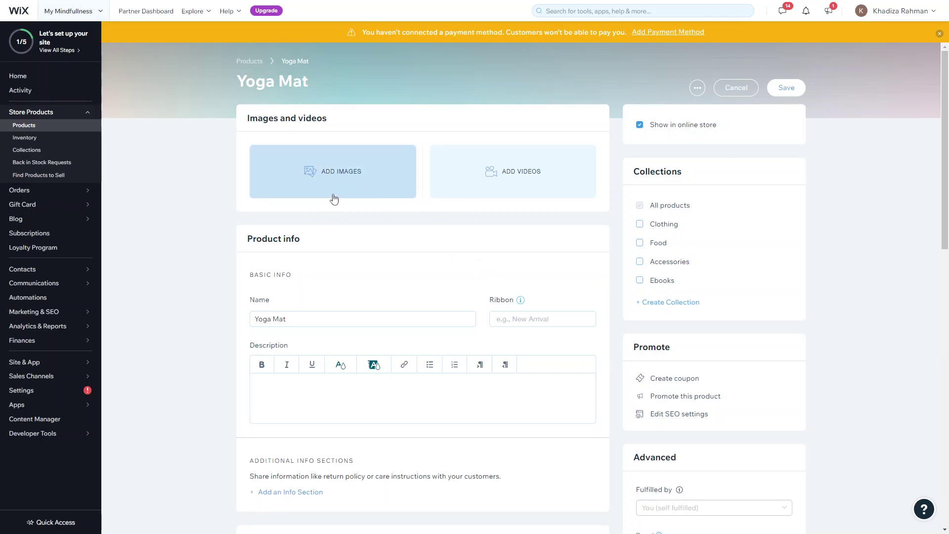
- Add four yoga mat and yoga class photos from Media from Wix to the product's images
click(327, 175)
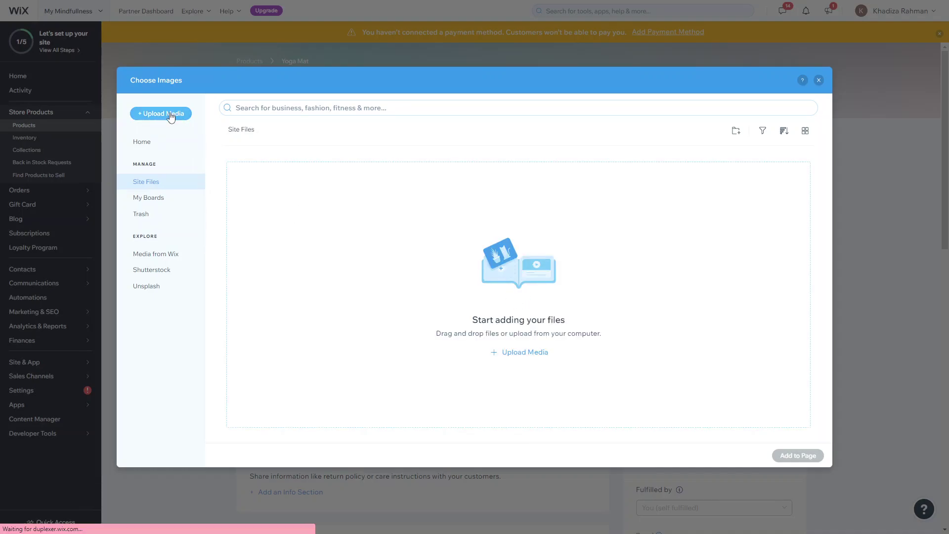
click(150, 253)
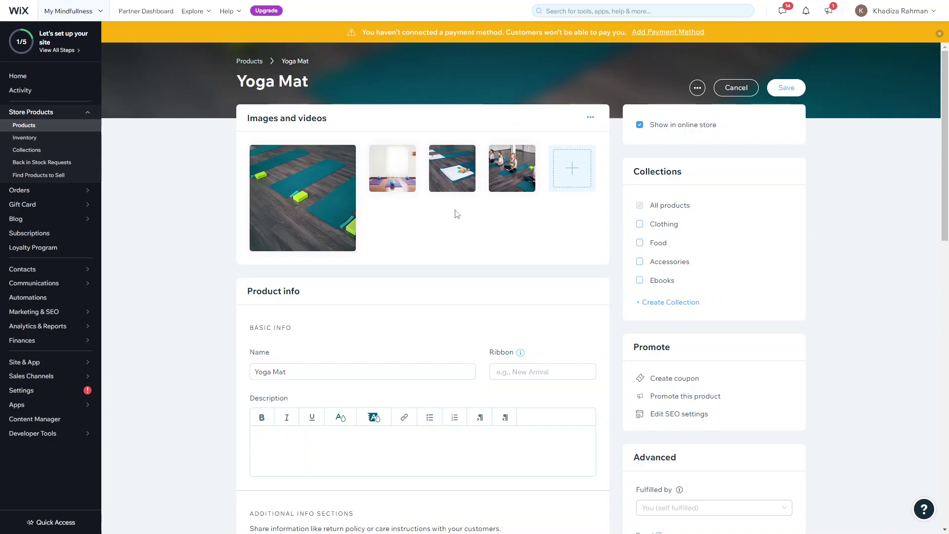
scroll(417, 350, down, 3)
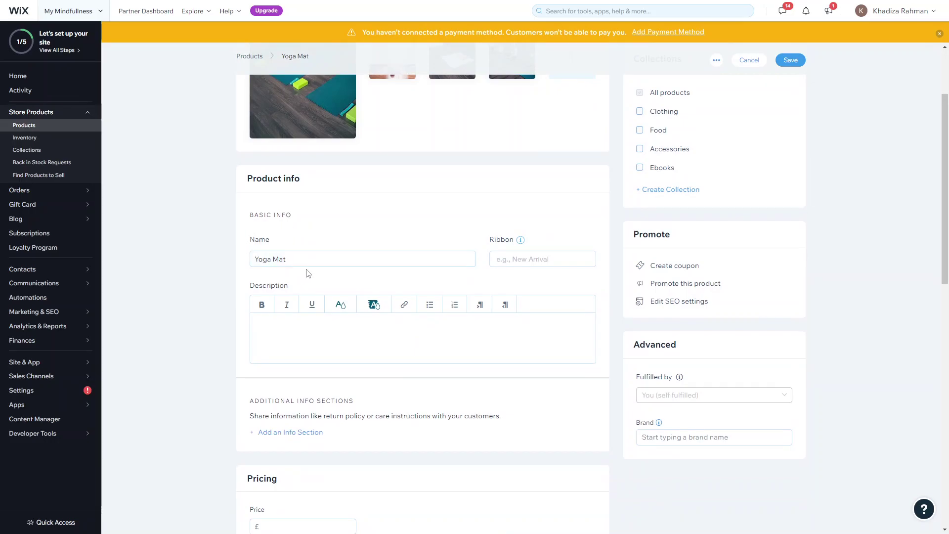
scroll(307, 275, up, 3)
scroll(296, 222, down, 2)
scroll(281, 148, up, 2)
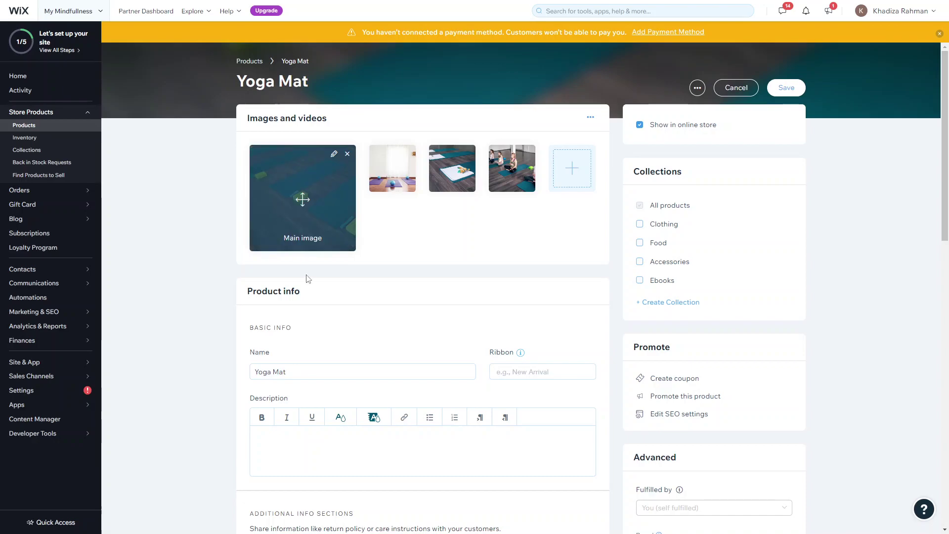
- Give the Yoga Mat product the existing Sale ribbon
scroll(308, 275, down, 2)
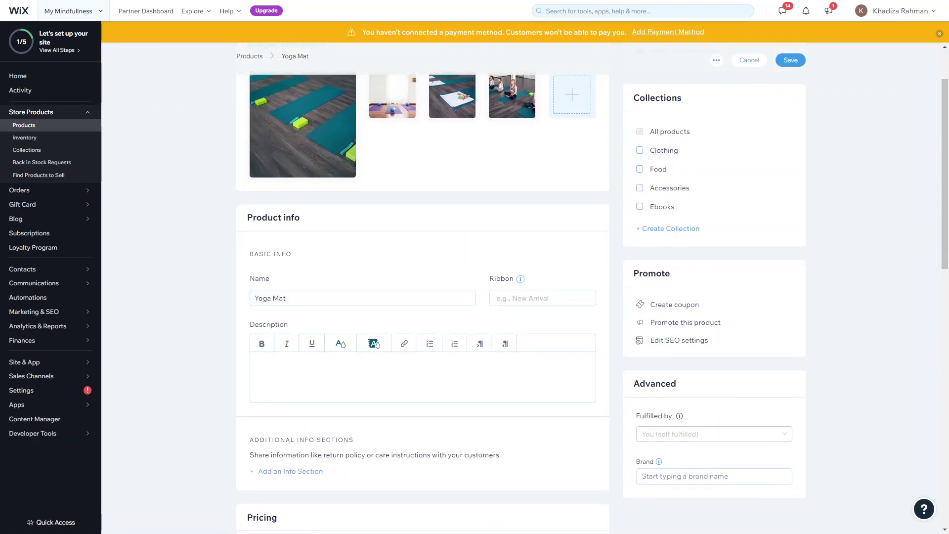
click(504, 298)
text(Sale)
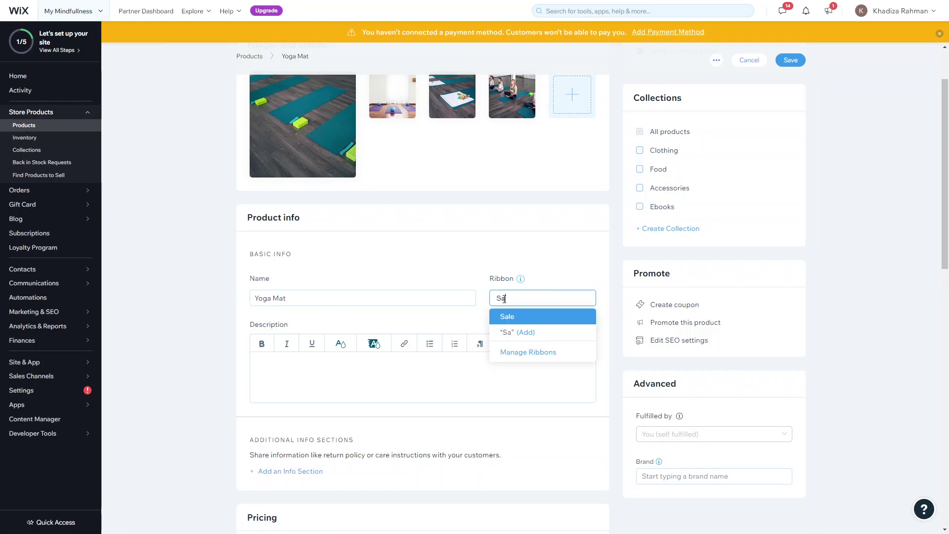
click(507, 317)
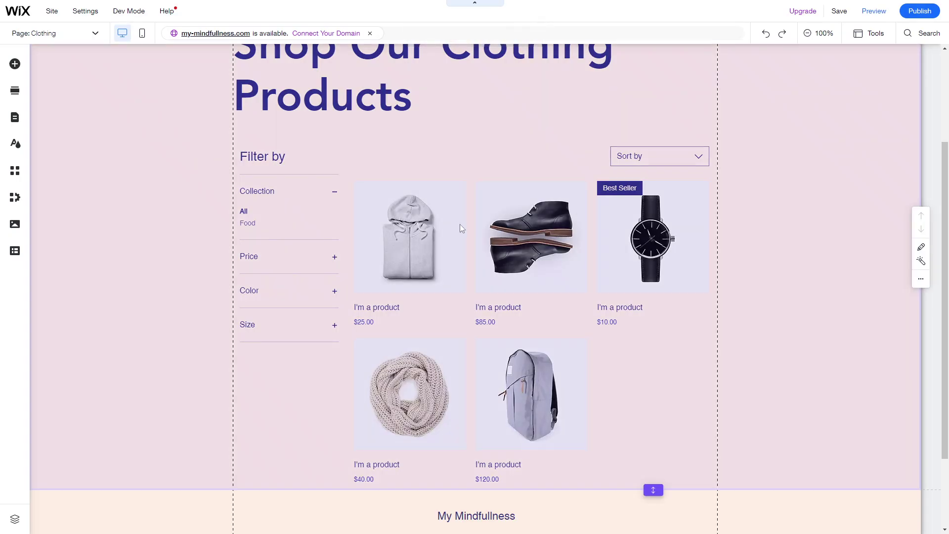
- Switch to the Wix site editor and examine how the Best Seller ribbon looks on the Clothing shop page
scroll(460, 223, down, 2)
scroll(460, 224, up, 4)
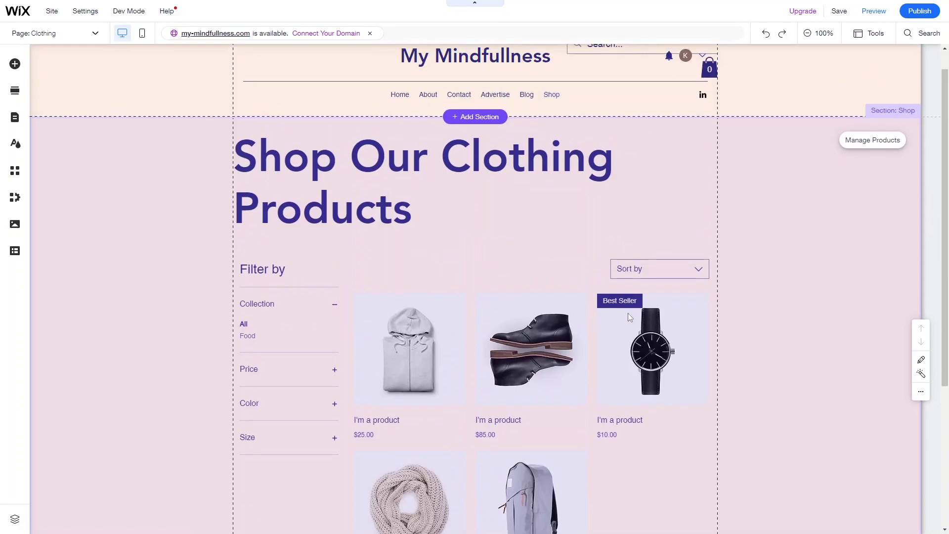
scroll(508, 263, down, 1)
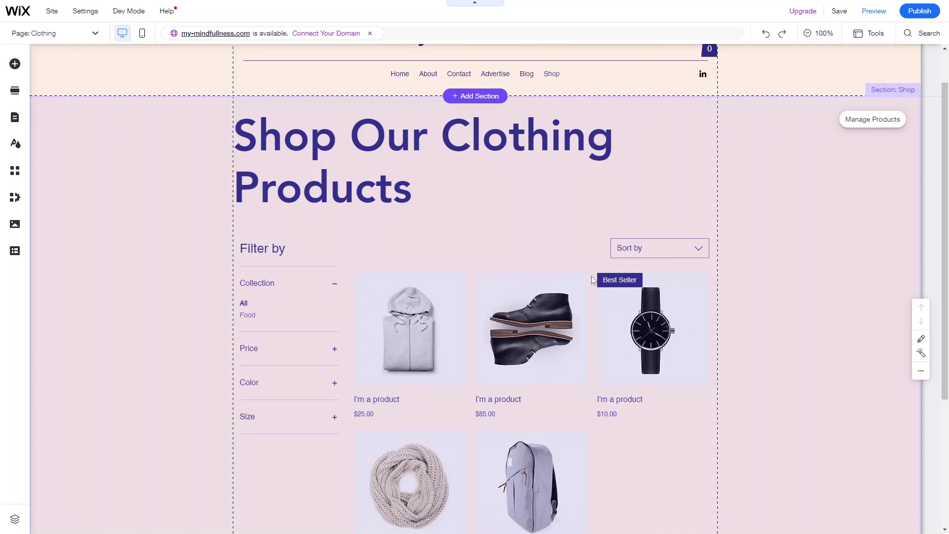
scroll(594, 368, down, 2)
scroll(594, 368, up, 3)
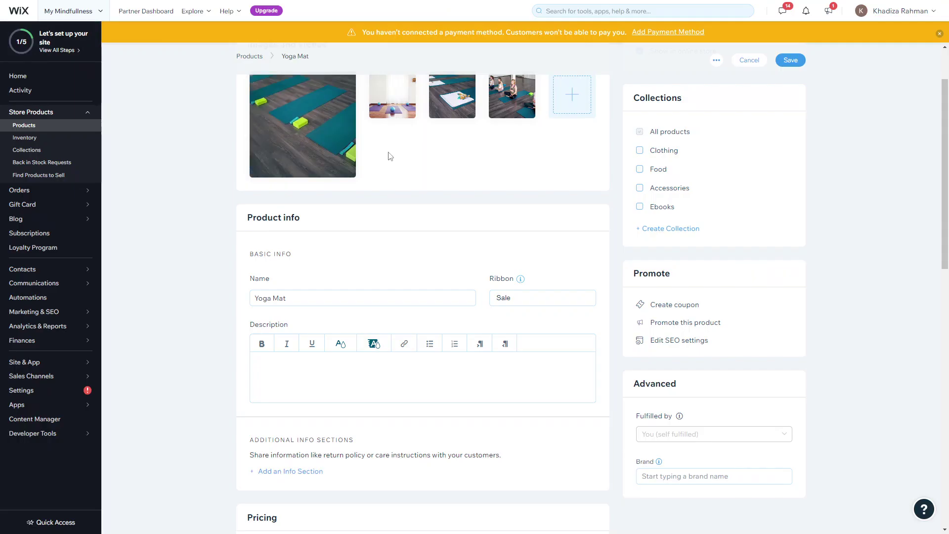
- Return to the product form and try New Arrival as the product's ribbon
click(516, 298)
key(BackSpace)
key(BackSpace)
key(BackSpace)
key(BackSpace)
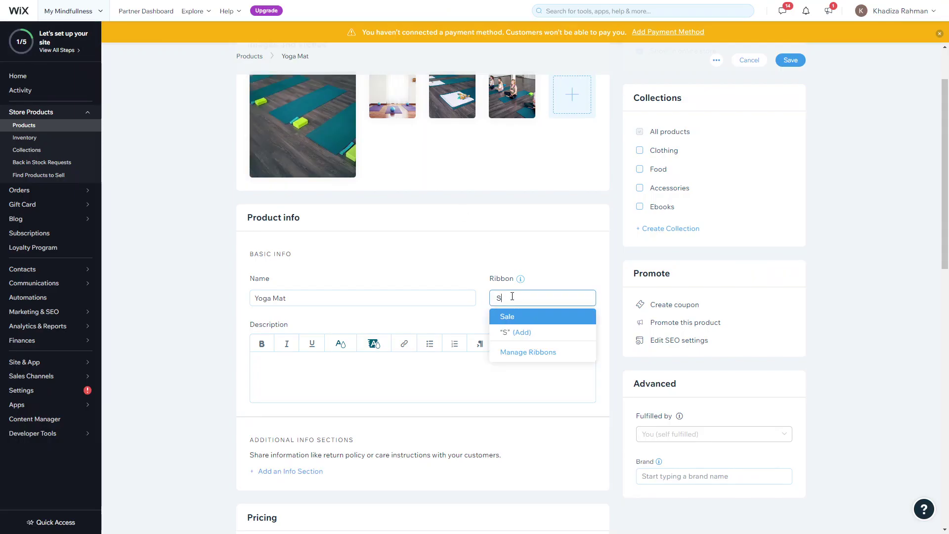
text(m)
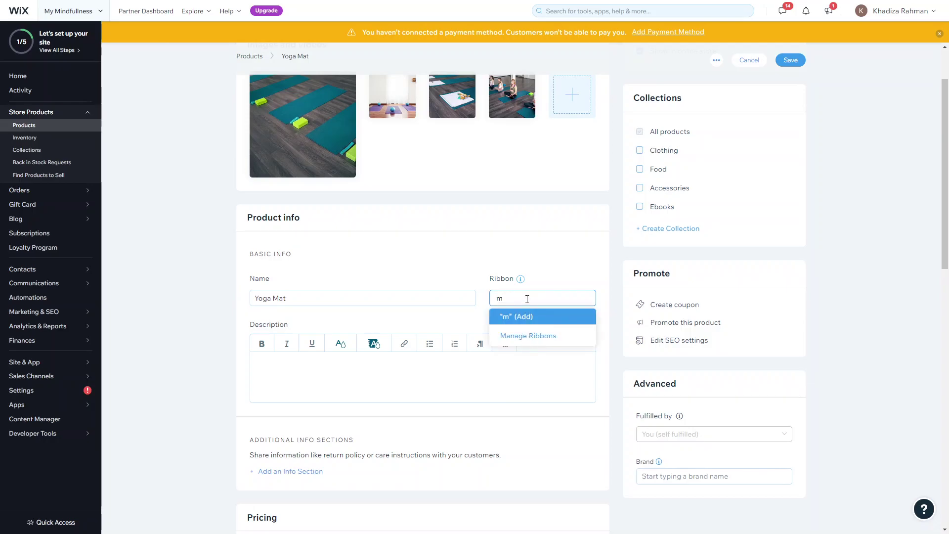
key(BackSpace)
text(N)
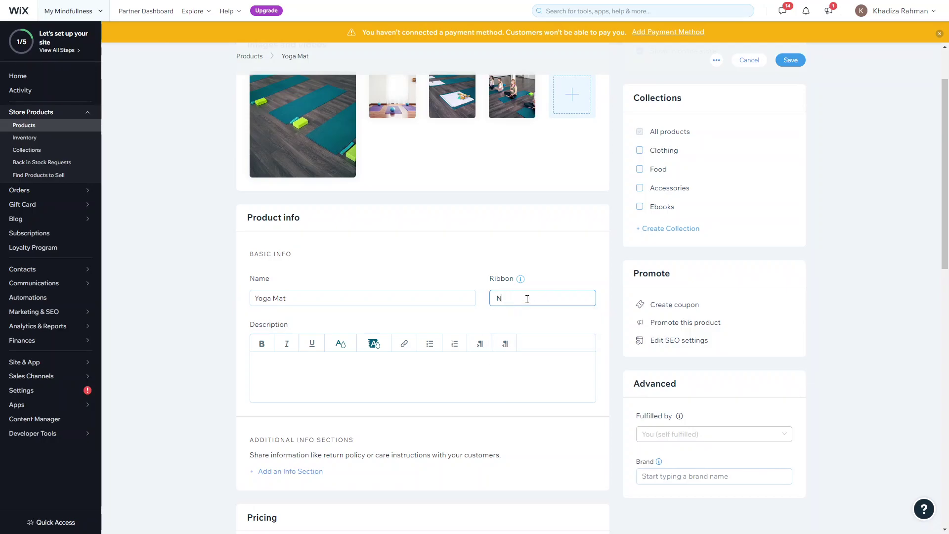
text(ew Arrival)
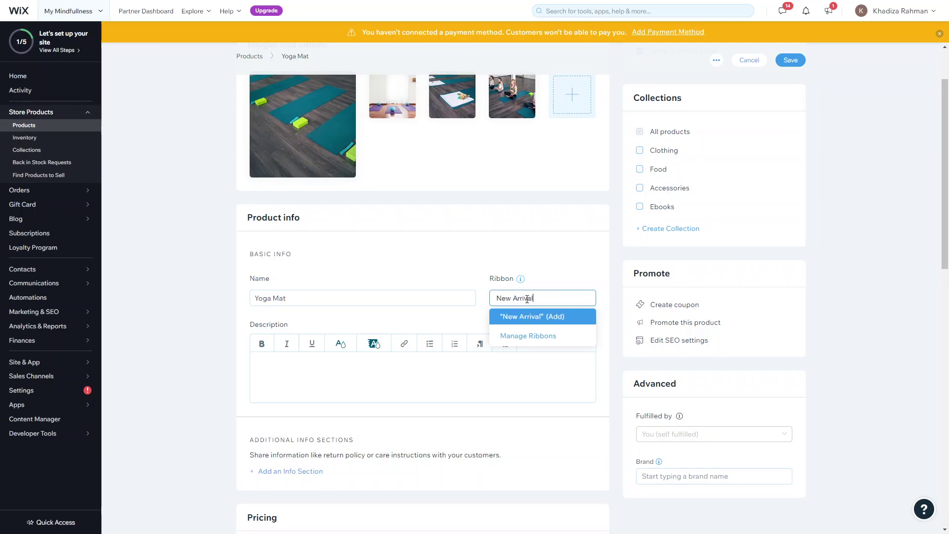
click(556, 315)
- Clear the ribbon text and try the ribbon name "new" instead
click(538, 297)
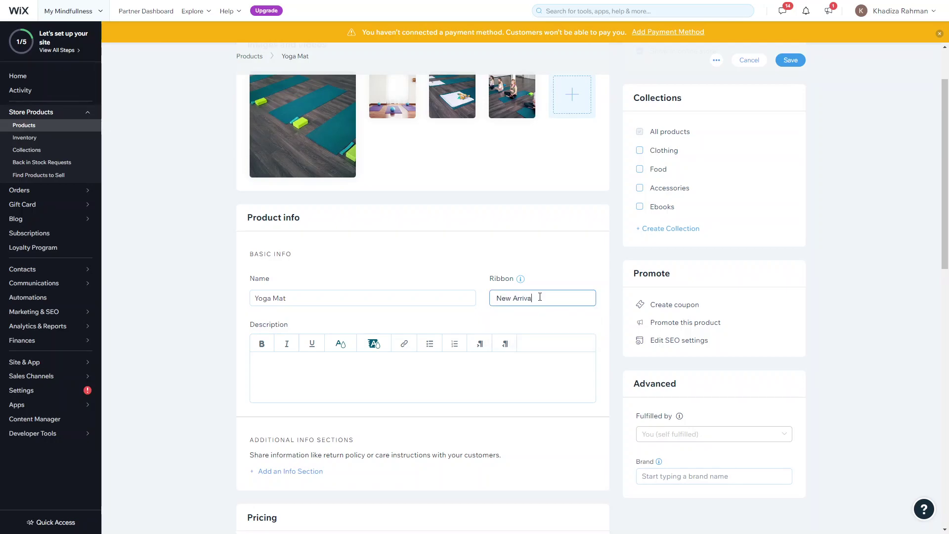
key(ctrl+a)
key(BackSpace)
text(new)
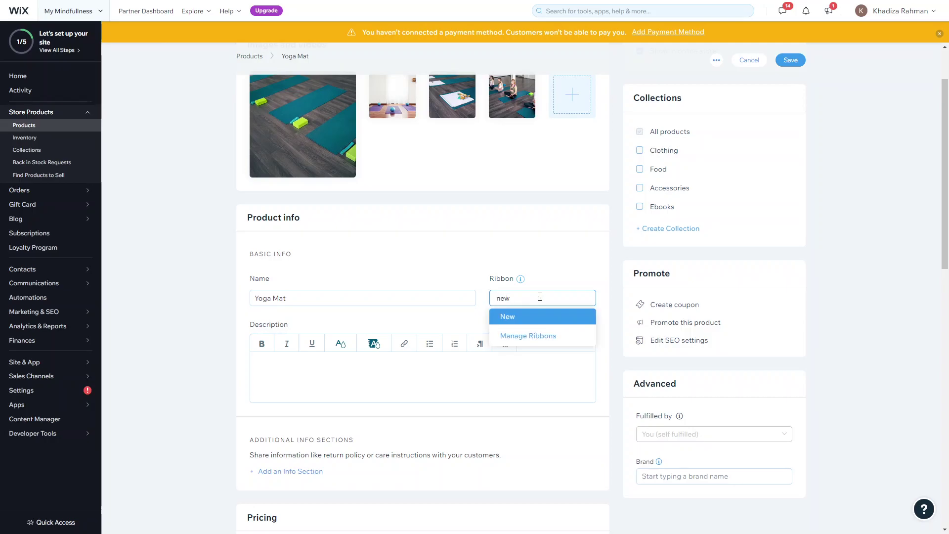
- Set the product's ribbon back to Sale
double_click(505, 299)
text(Sale)
click(509, 317)
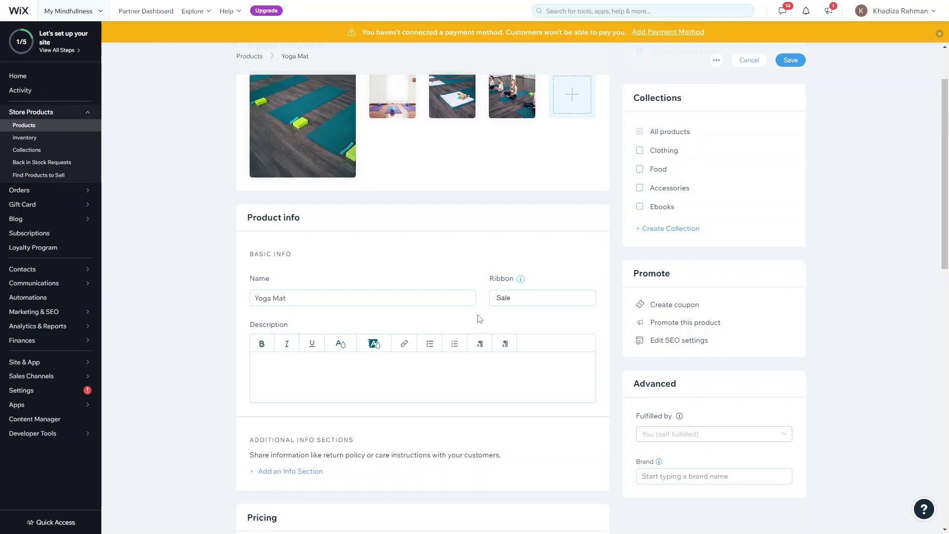
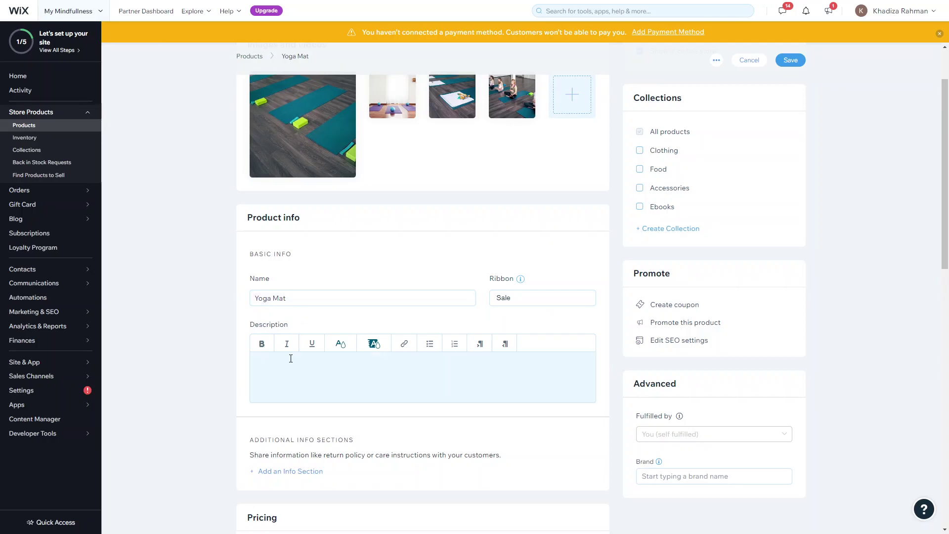
- Enter the product description "Multipurpose Exercise Mat - Can be used for Yoga, Pilates, Stretching, Sit-Ups, Aerobics, Camping, Picnics, Sleepovers, and more."
click(275, 380)
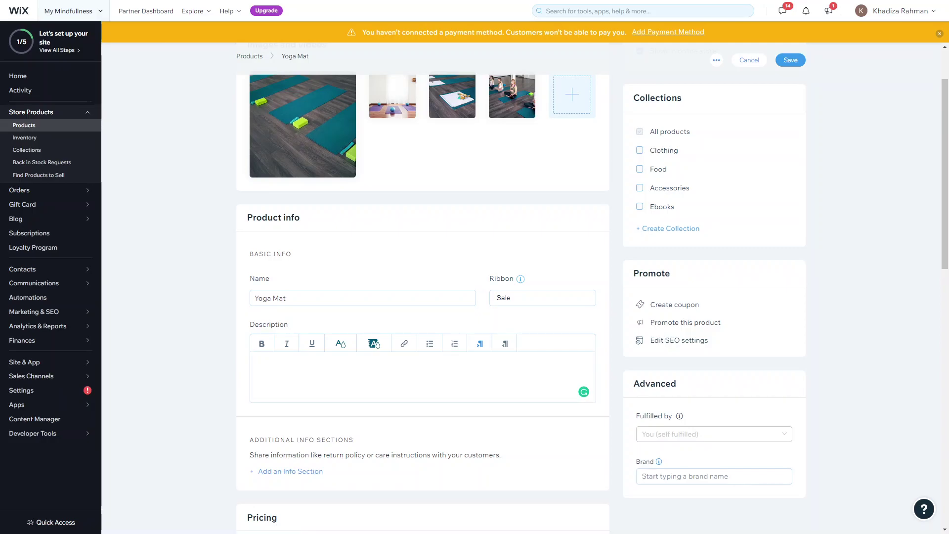
scroll(348, 301, down, 1)
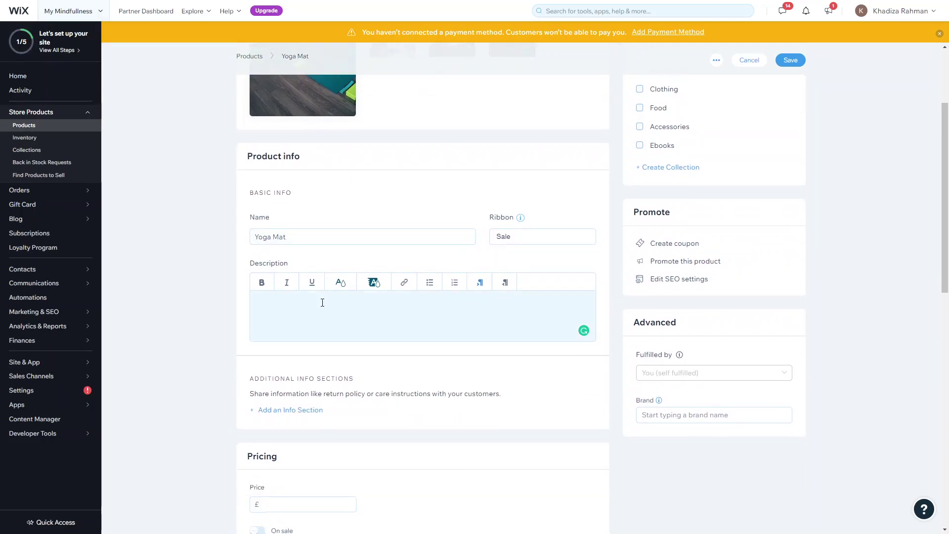
click(322, 303)
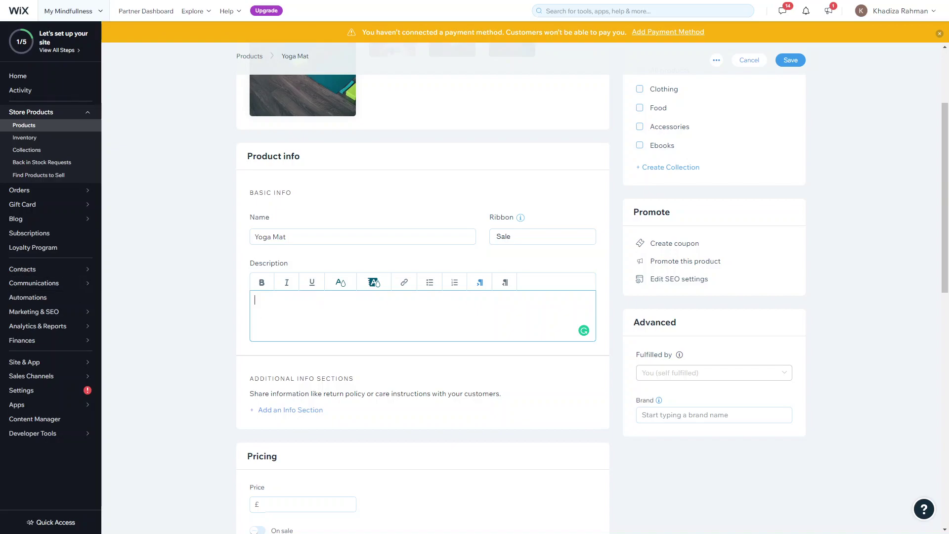
text(Multipurpose Exercise Mat - Can be used for Yoga, Pilates, Stretching, Sit-Ups, Aerobics, Camping, Picnics, Sleepovers, and more.)
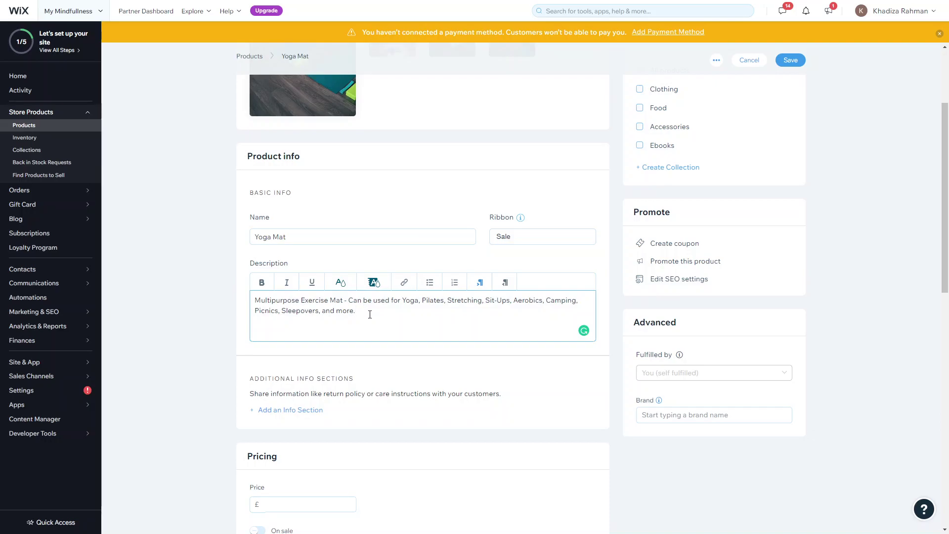
click(418, 285)
double_click(303, 296)
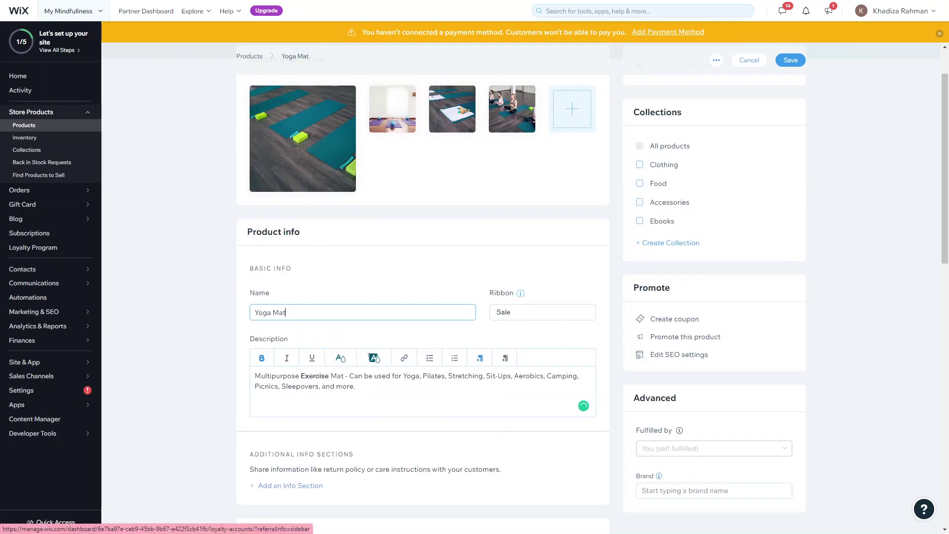
scroll(348, 351, down, 1)
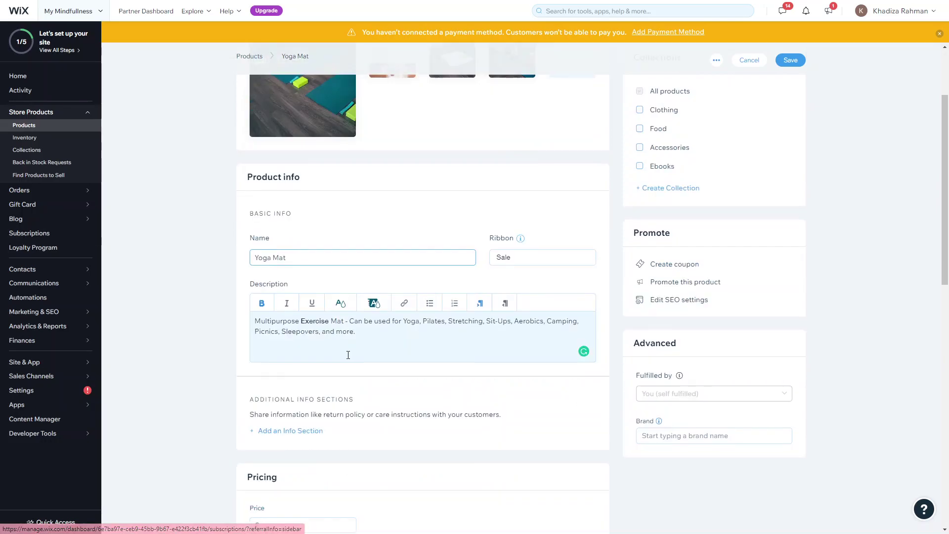
double_click(314, 320)
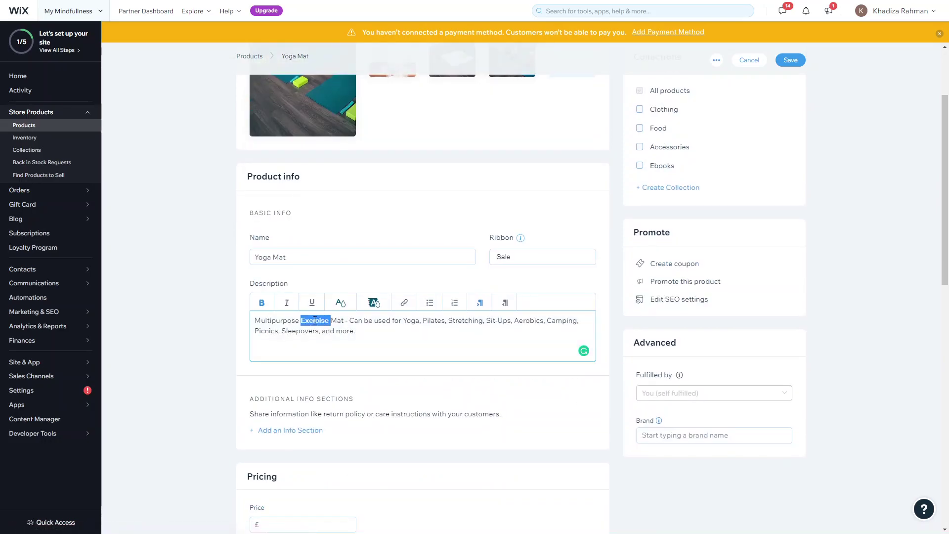
click(404, 303)
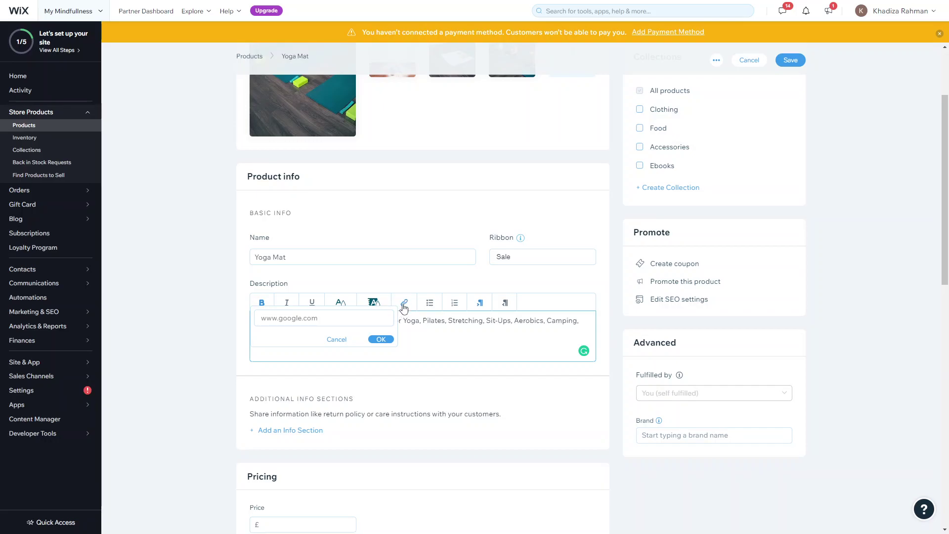
click(343, 319)
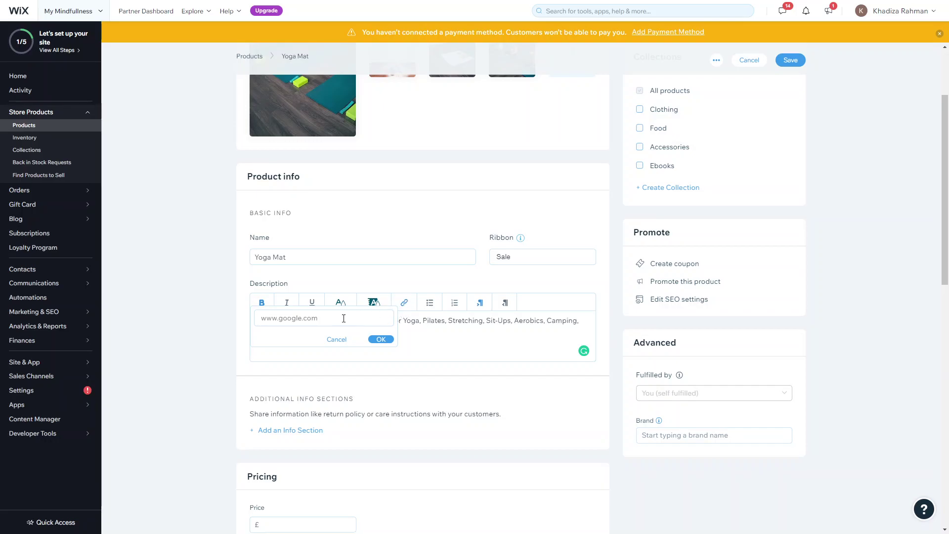
text(www.google.com)
click(380, 340)
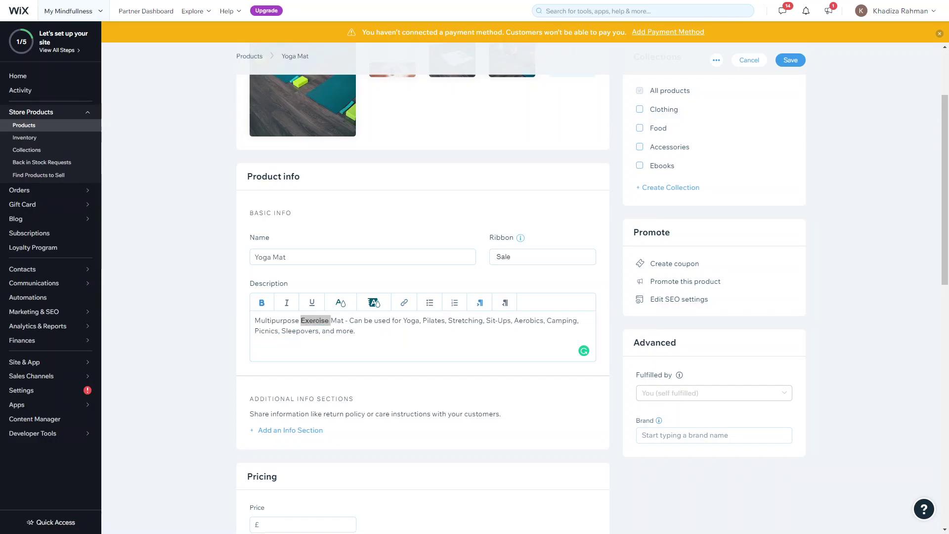
- Add an additional info section titled "Refunds and Returns" with the description "Lorem Ipsum"
scroll(409, 382, down, 1)
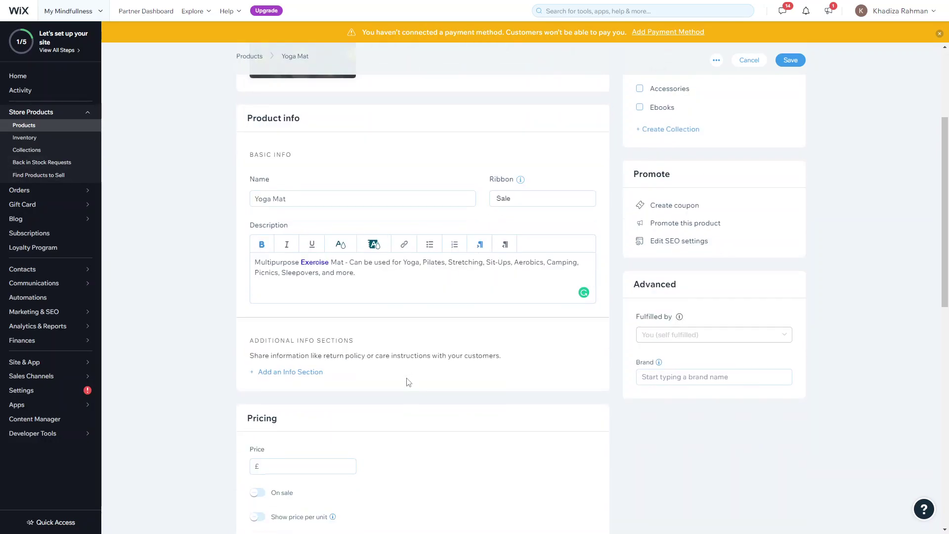
scroll(279, 369, down, 1)
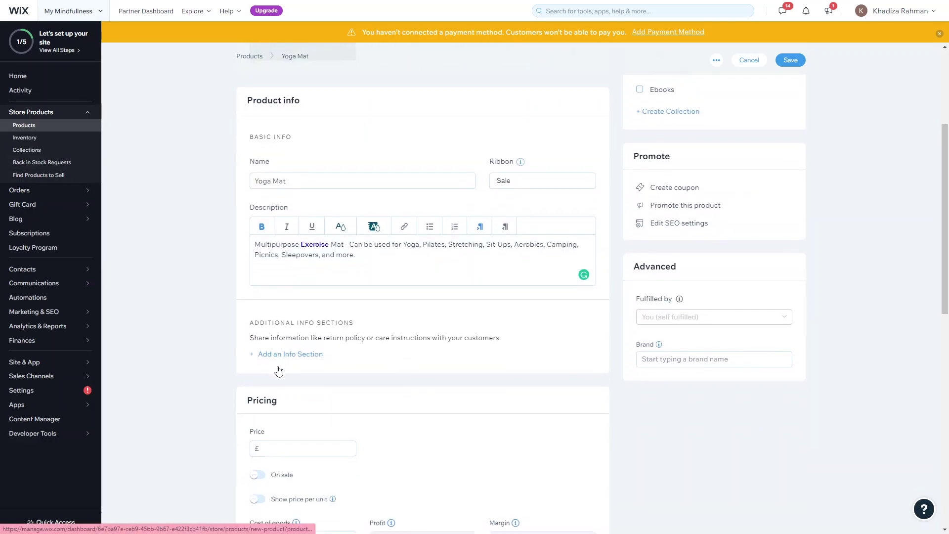
click(287, 355)
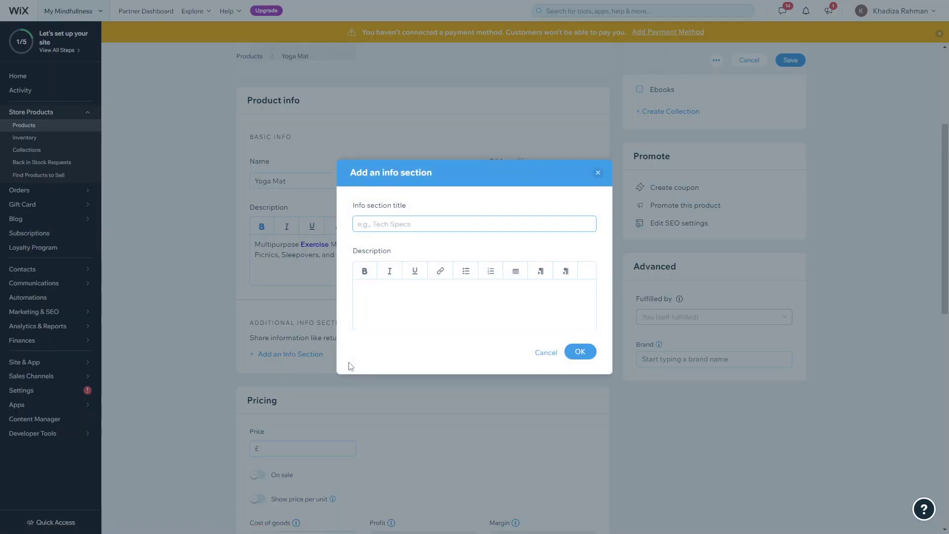
click(384, 221)
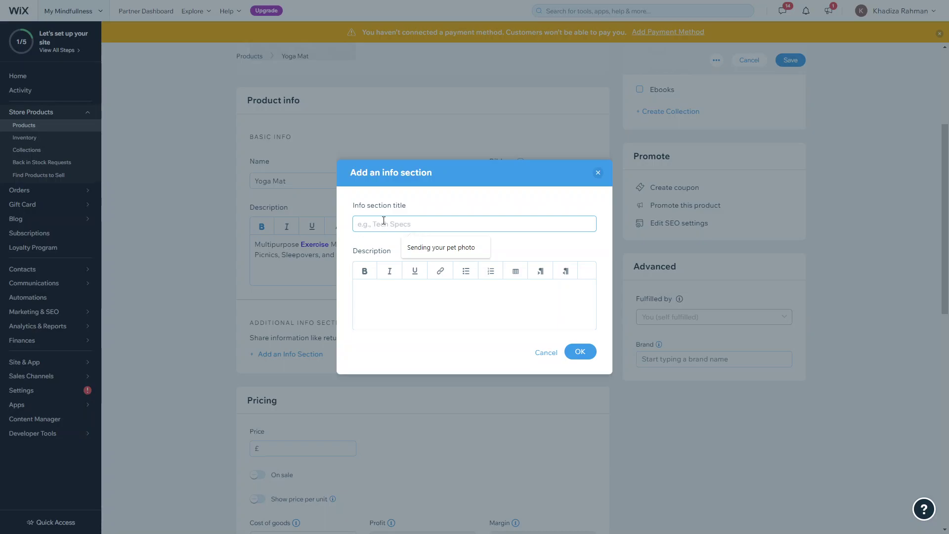
text(Refunds and R)
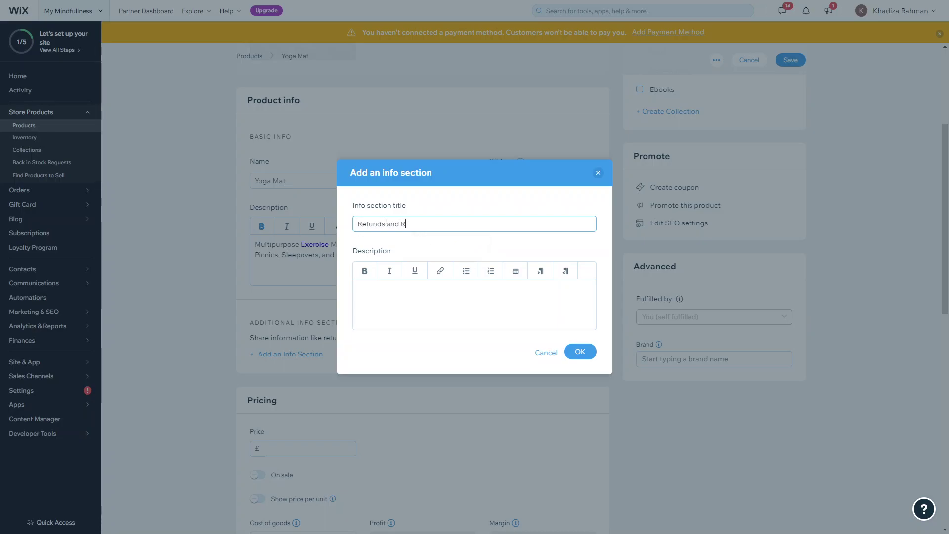
text(eturns)
click(375, 311)
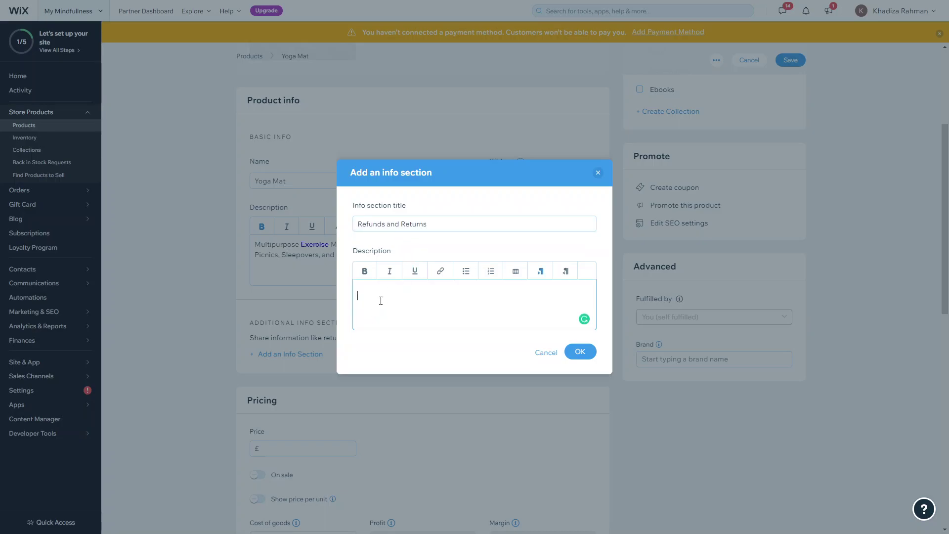
text(Lorem Ipsum)
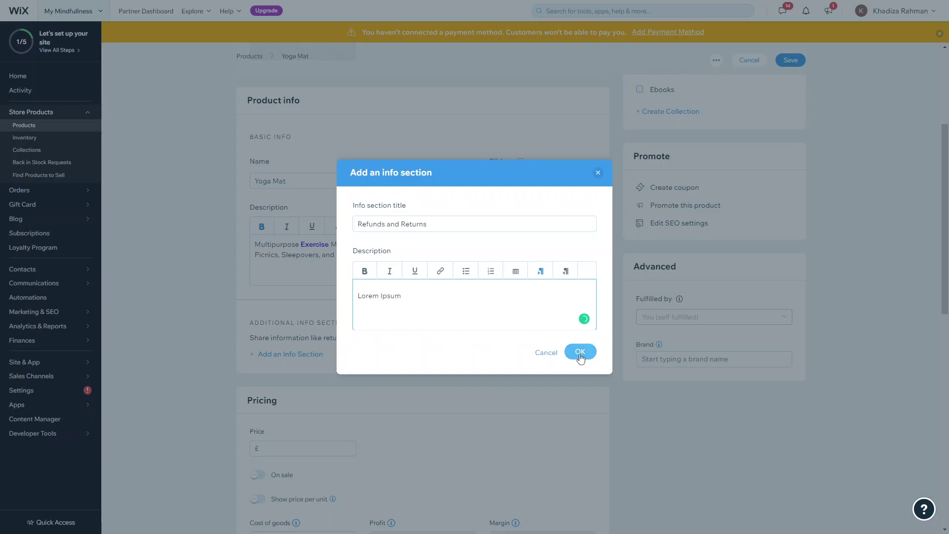
click(580, 352)
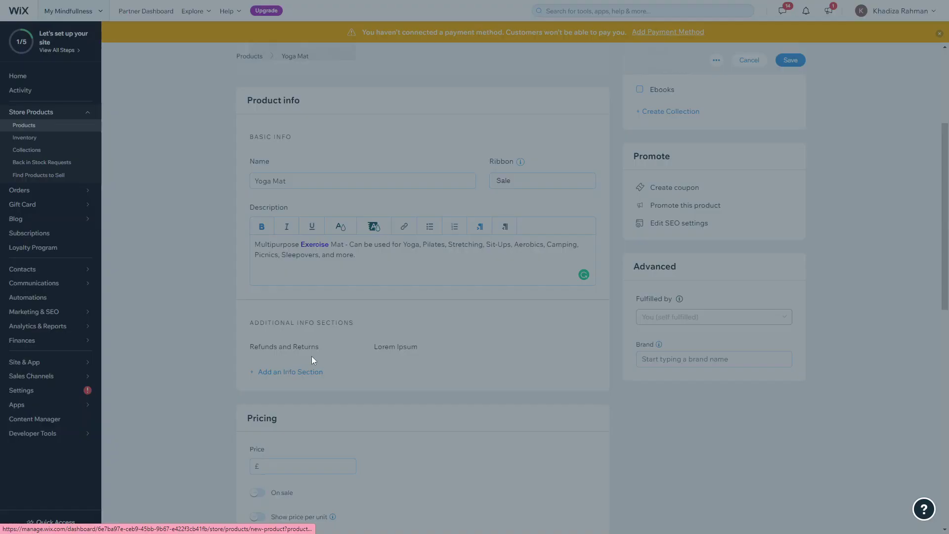
- Add another info section titled "How to care for your product" with the description "Lorem Ipsum"
click(306, 372)
click(387, 223)
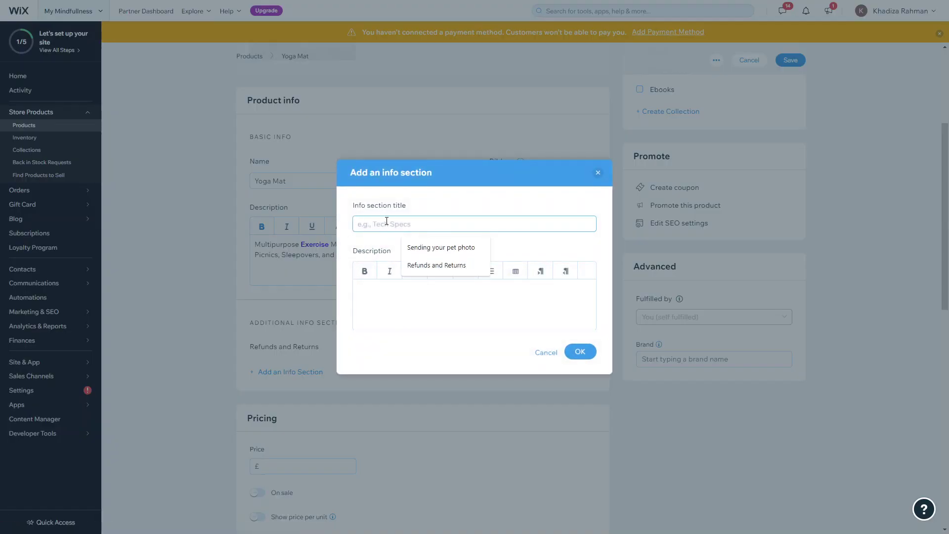
text(How to care for)
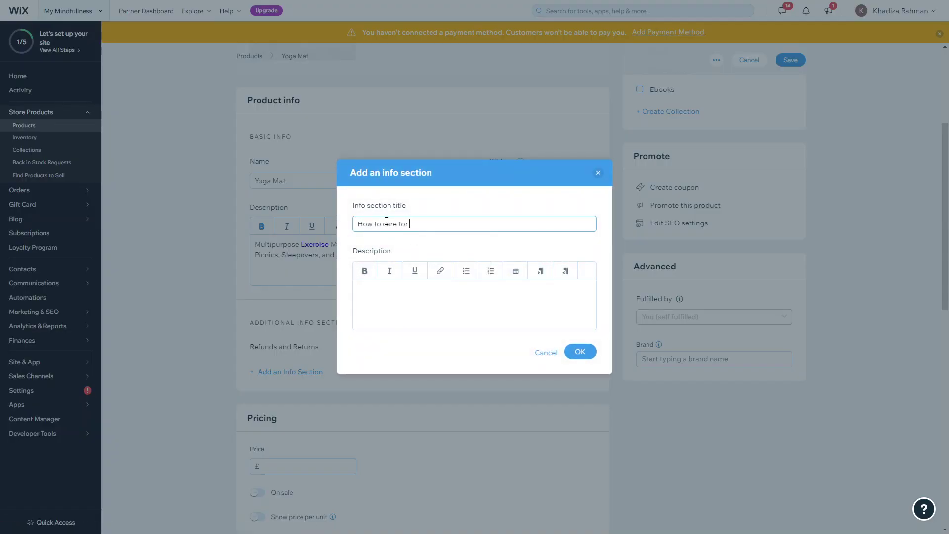
text( yuor product)
right_click(419, 222)
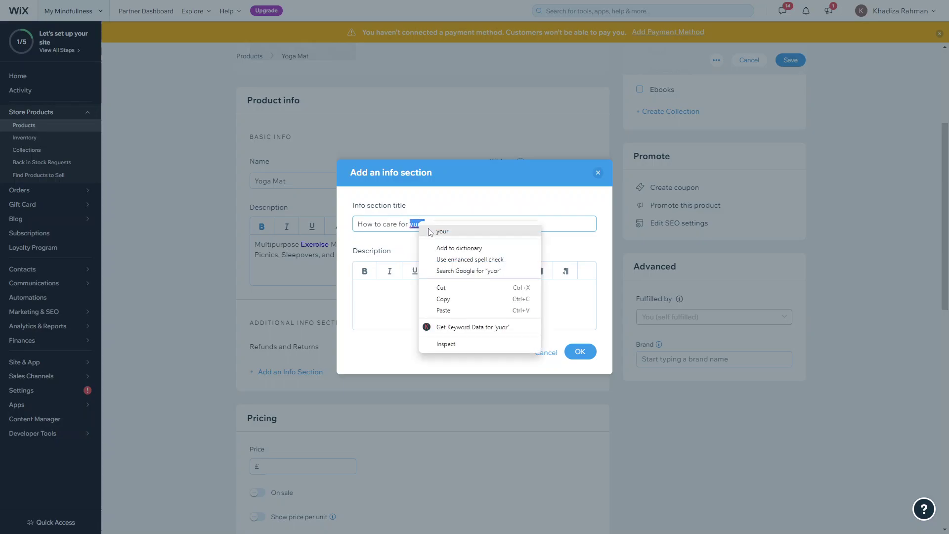
click(435, 230)
click(514, 315)
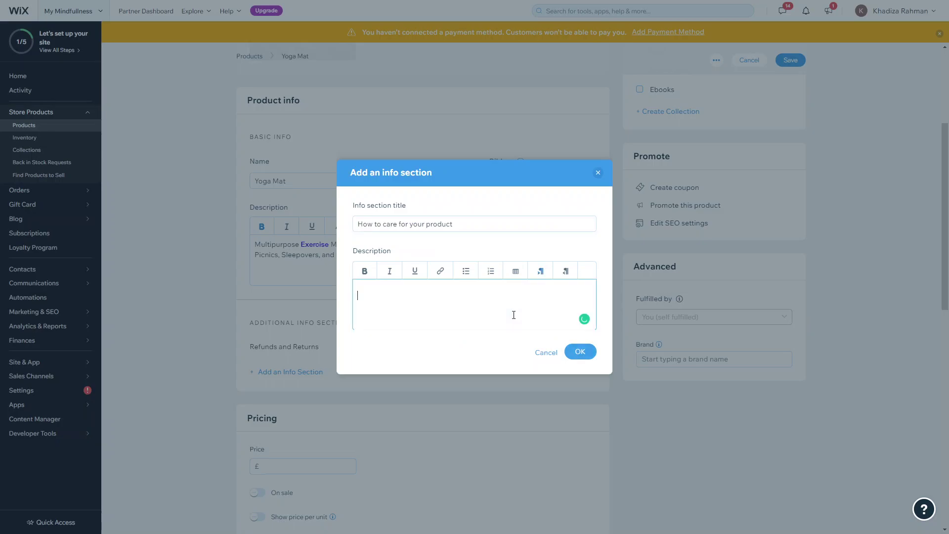
text(Lorem Ipsum)
click(581, 351)
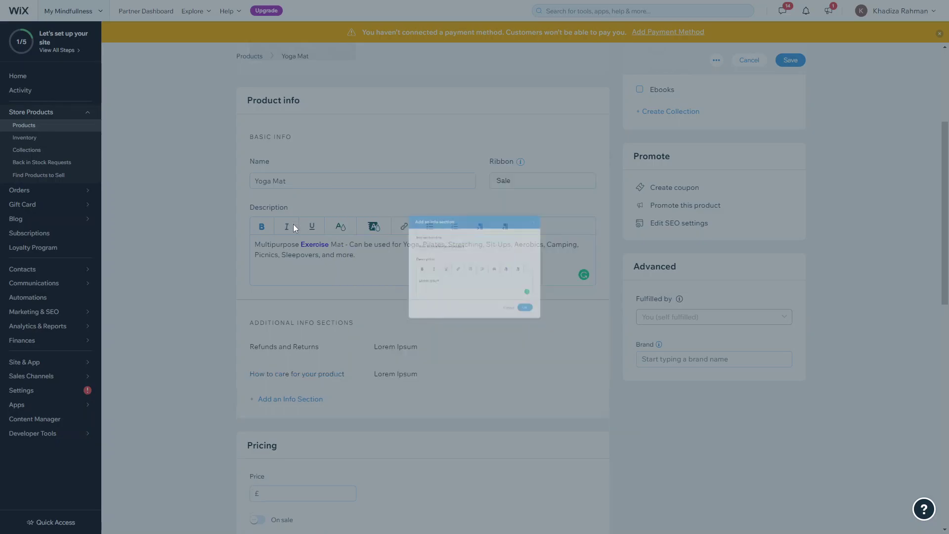
- Assign the product to the Accessories collection, and open a blank entry for a new collection and discard it
scroll(409, 367, up, 1)
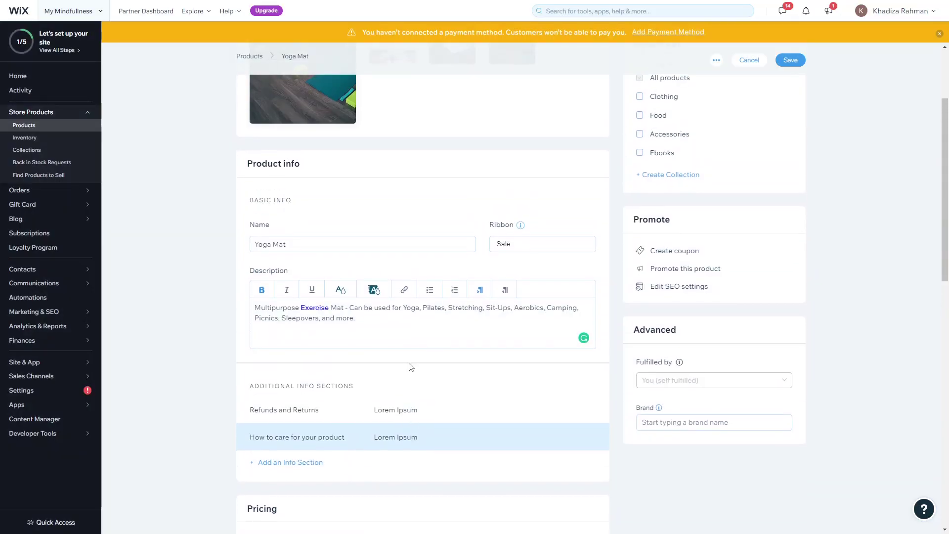
scroll(315, 415, down, 2)
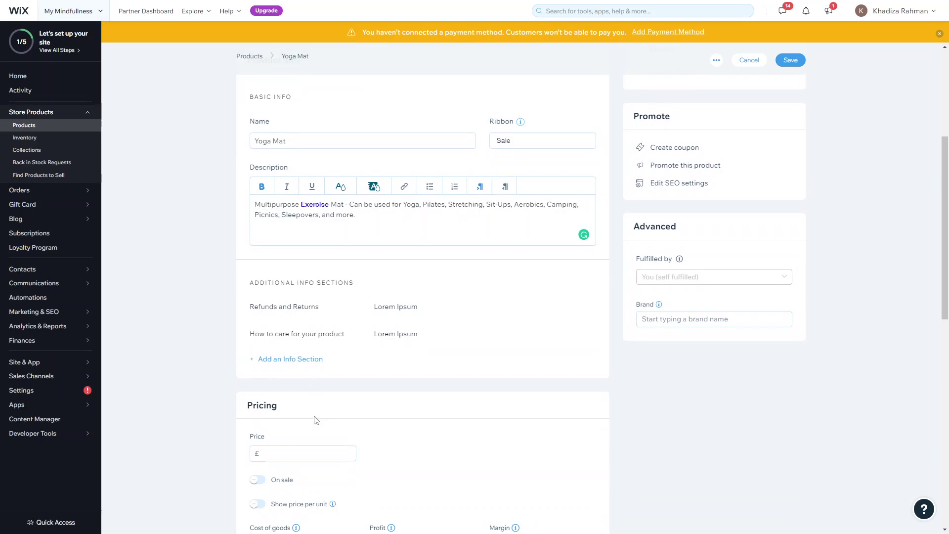
scroll(316, 420, up, 5)
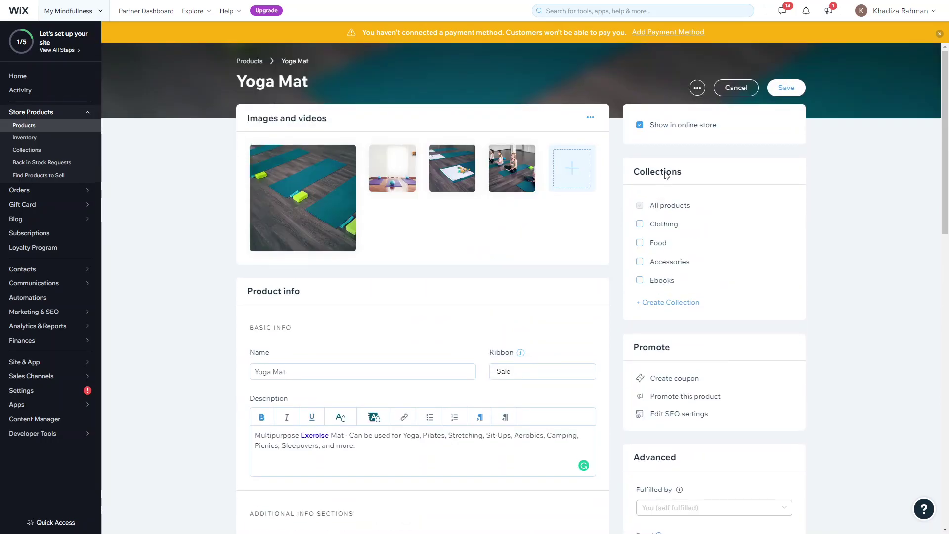
click(658, 261)
click(659, 305)
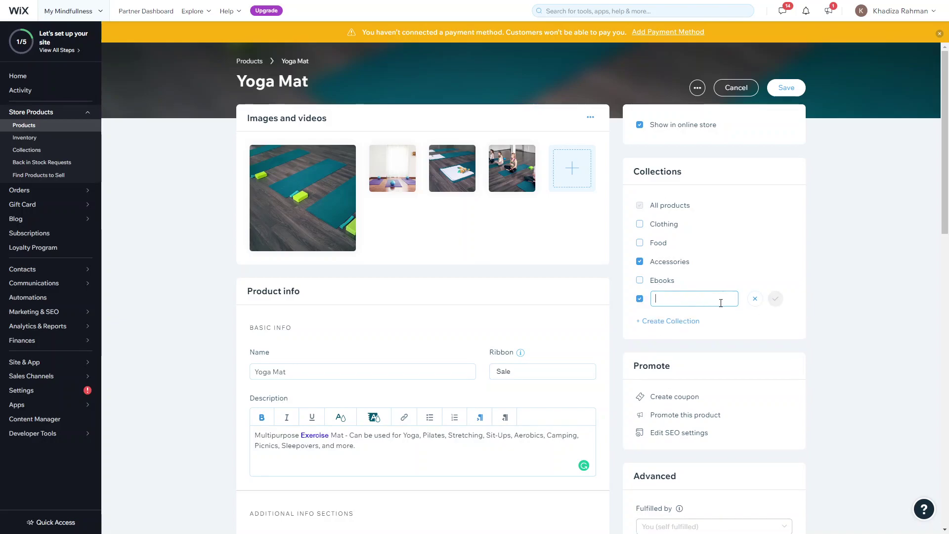
click(755, 299)
- Set the Yoga Mat product's price to £29.00
scroll(723, 346, down, 2)
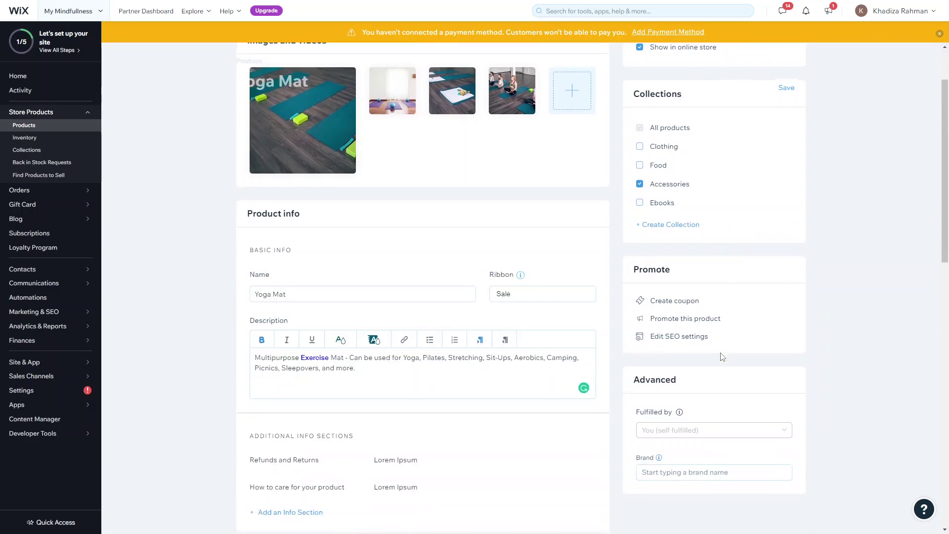
scroll(722, 357, down, 2)
scroll(723, 356, down, 1)
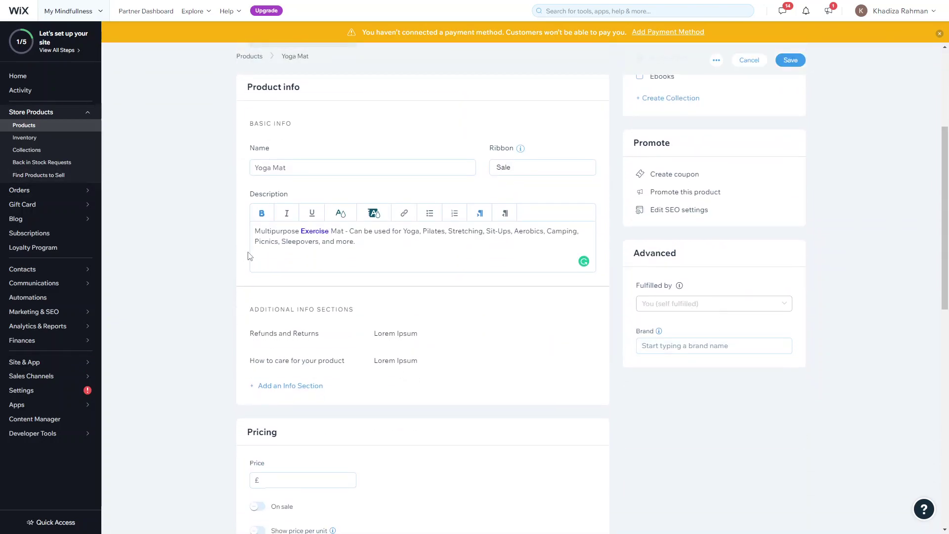
scroll(277, 237, down, 4)
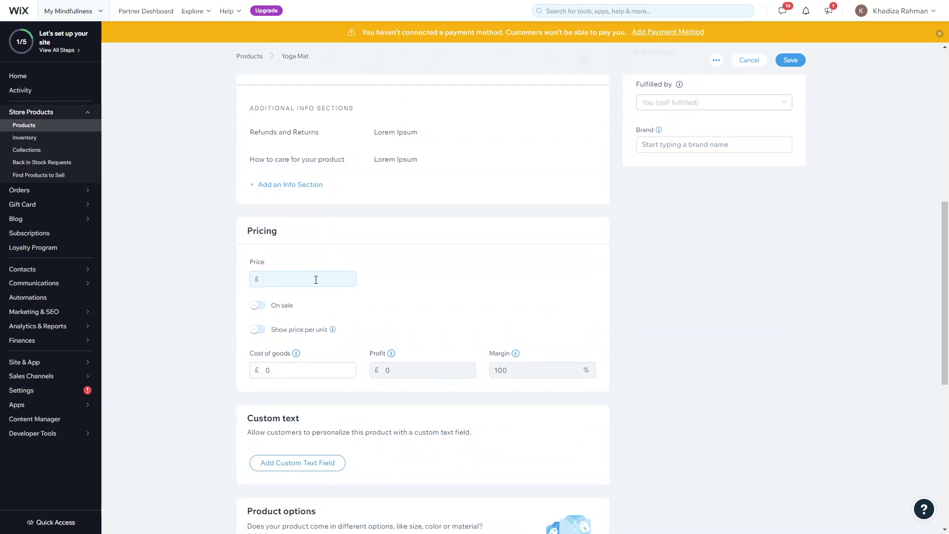
click(315, 279)
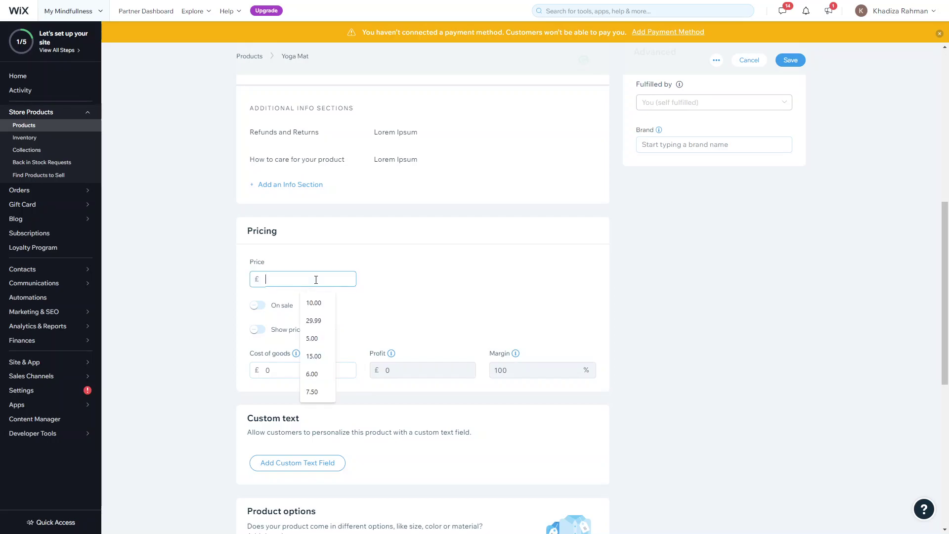
scroll(345, 227, up, 8)
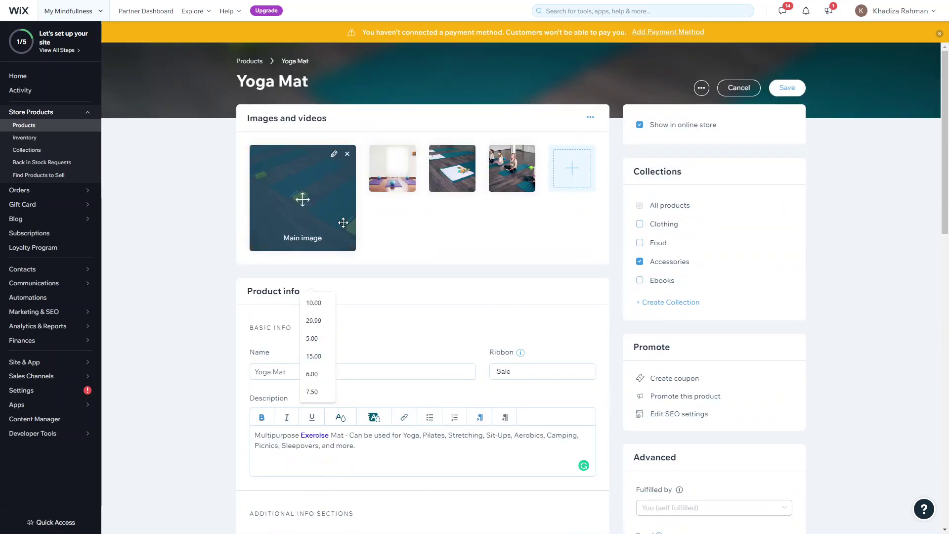
click(191, 261)
scroll(147, 297, down, 4)
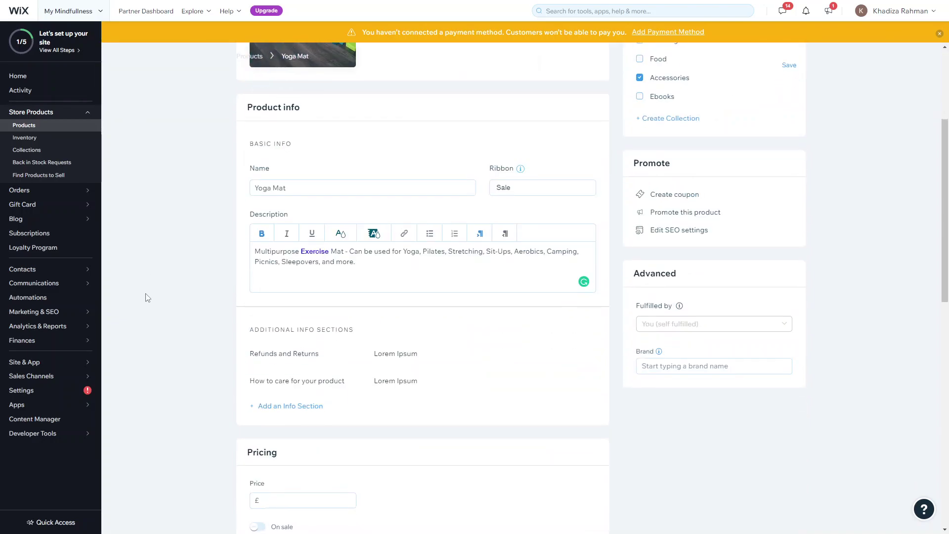
scroll(147, 297, down, 3)
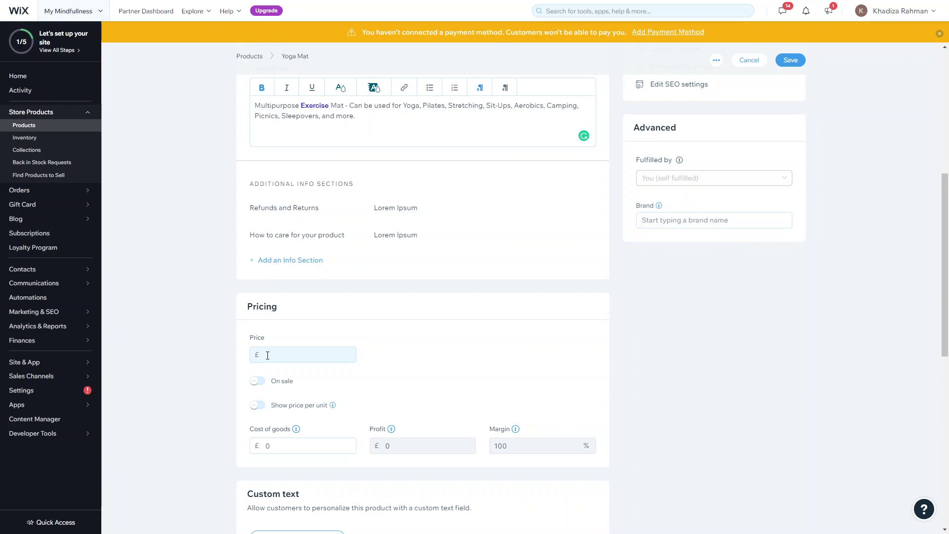
click(267, 355)
text(29.00)
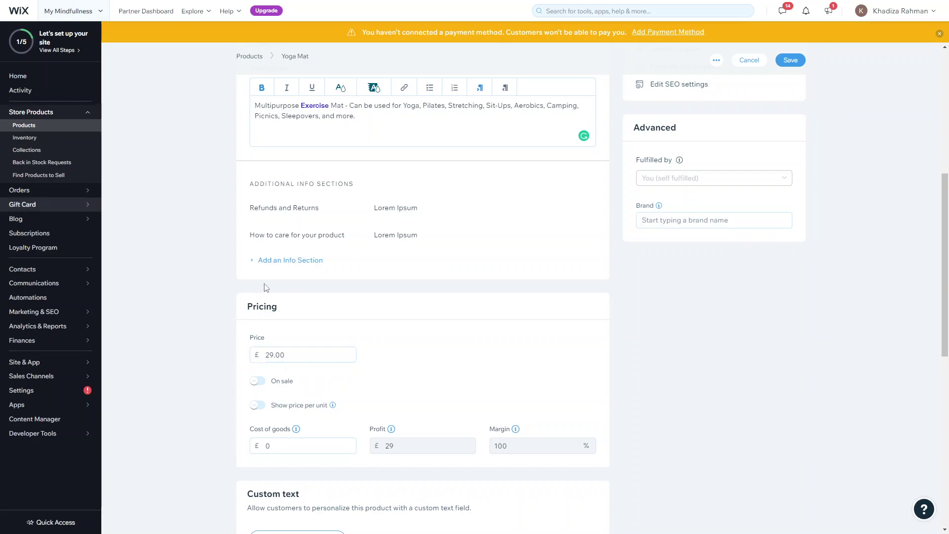
click(257, 382)
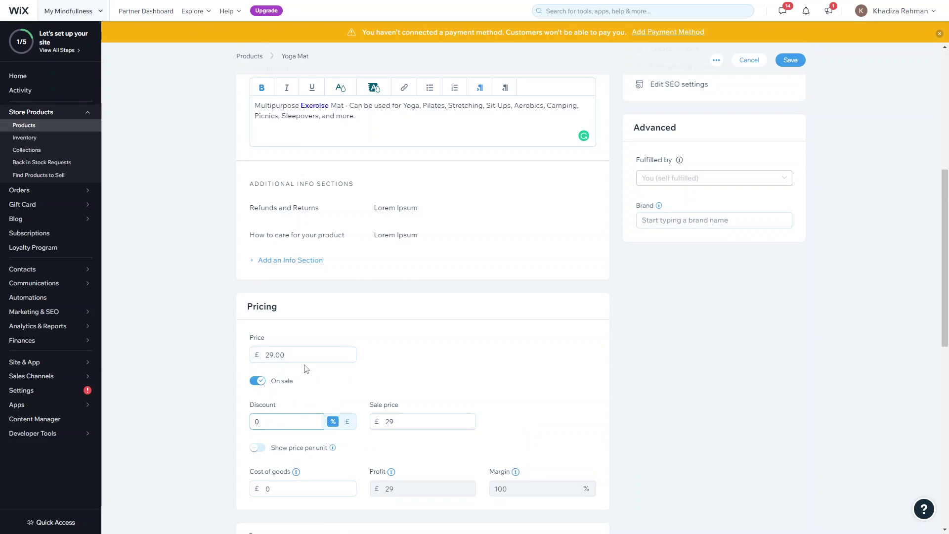
click(350, 426)
click(417, 423)
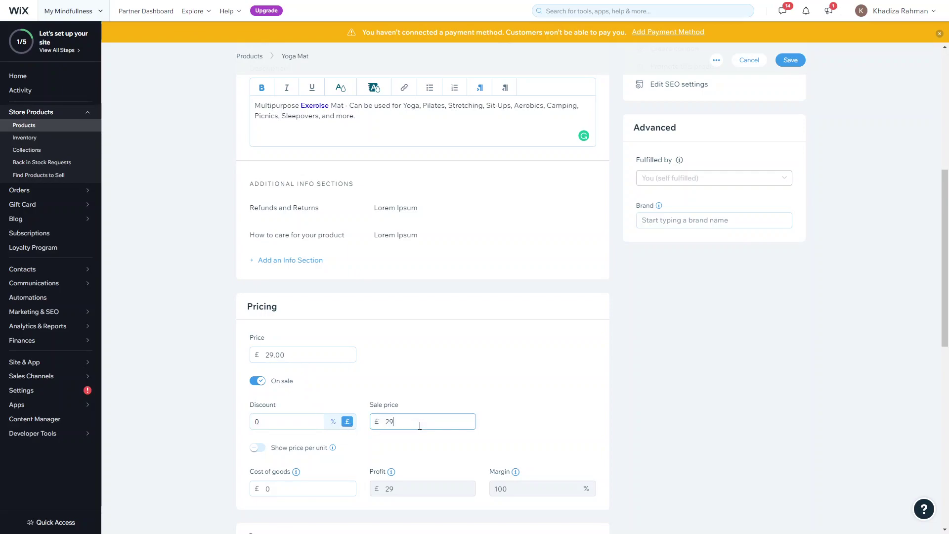
key(BackSpace)
key(BackSpace)
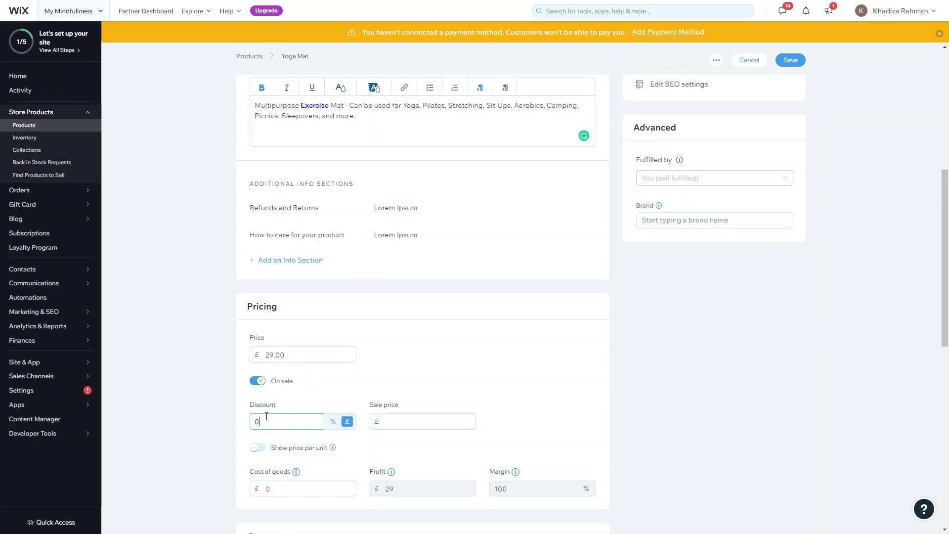
drag(262, 422, 226, 423)
text(23)
click(384, 412)
click(260, 382)
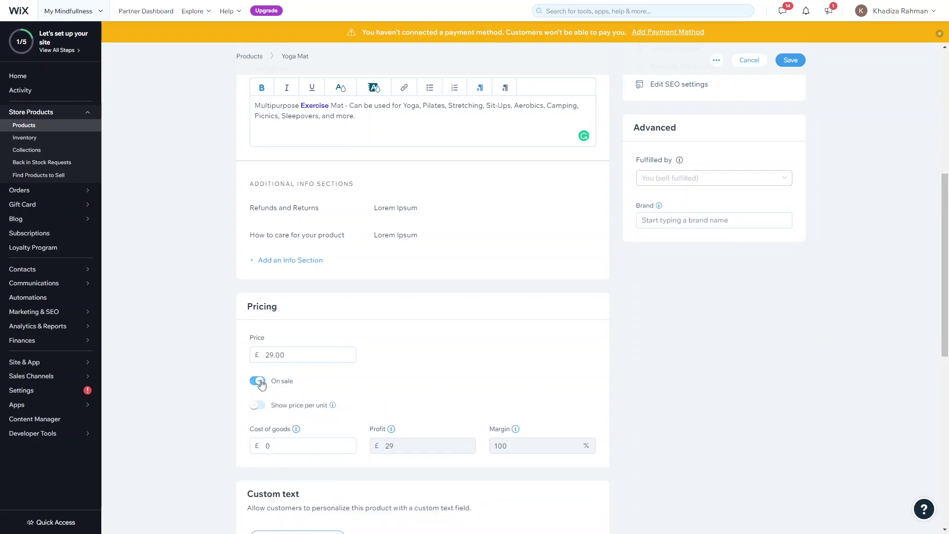
- Try a cost of goods of £30 for the Yoga Mat product
scroll(324, 404, down, 2)
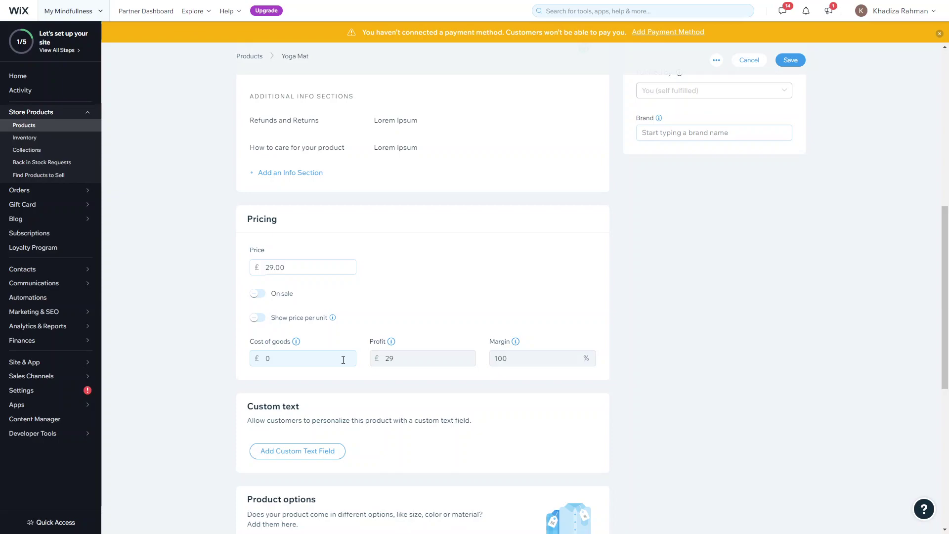
click(340, 358)
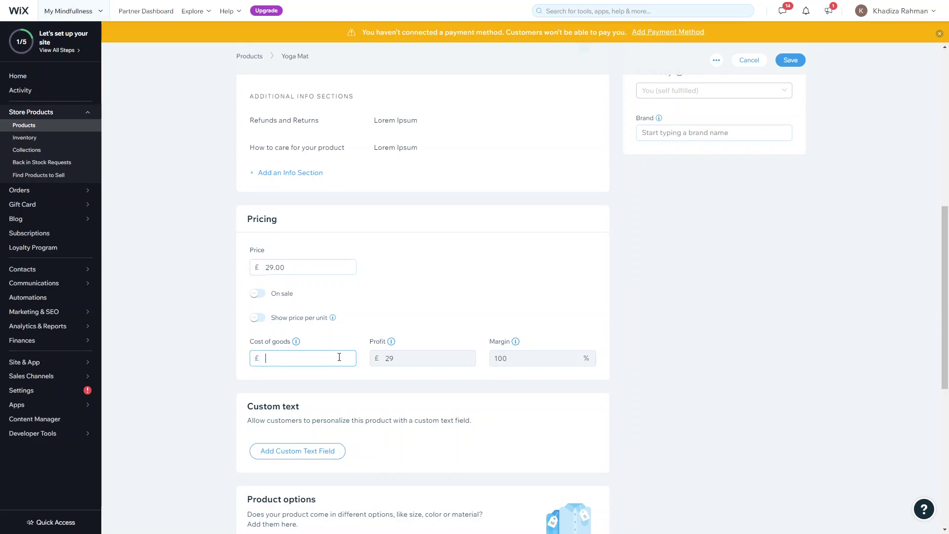
text(30)
click(341, 335)
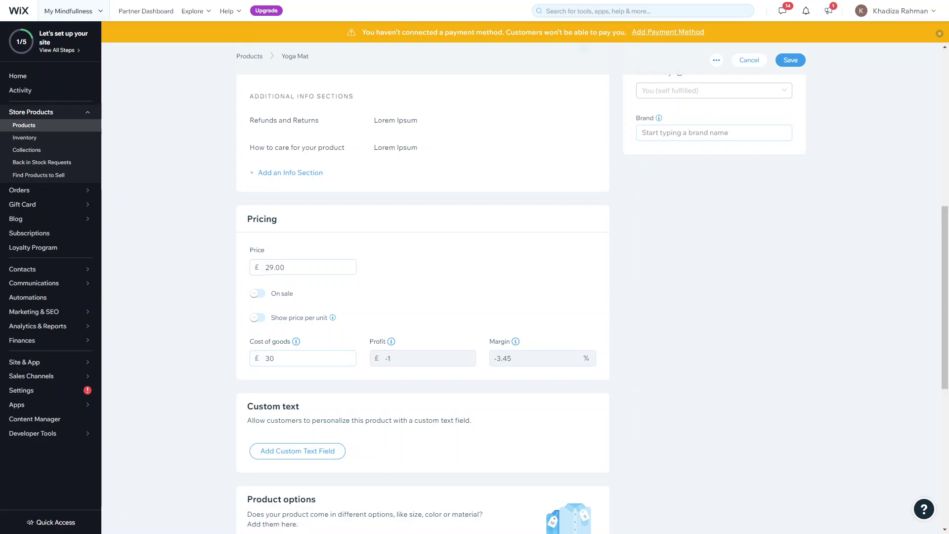
click(287, 363)
key(BackSpace)
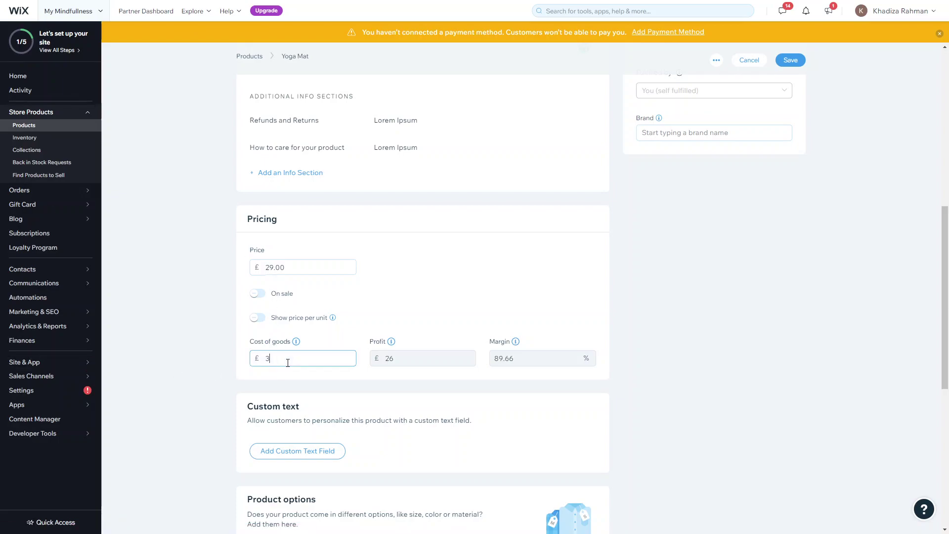
text(5)
- Set the Yoga Mat product's cost of goods to £12
click(283, 357)
drag(282, 357, 235, 361)
text(12)
click(455, 327)
- Add a custom text field titled "What name would you like on the mat?" to the product
scroll(333, 325, down, 2)
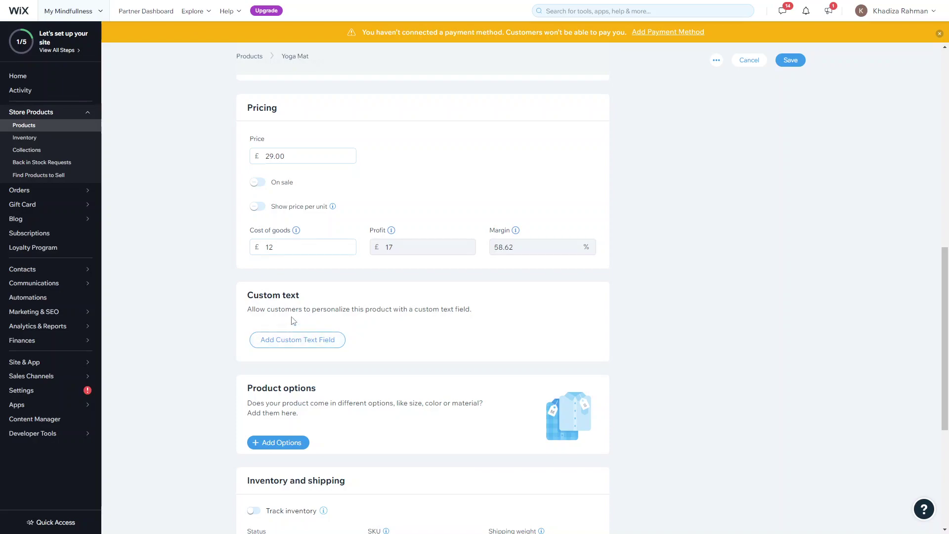
click(306, 340)
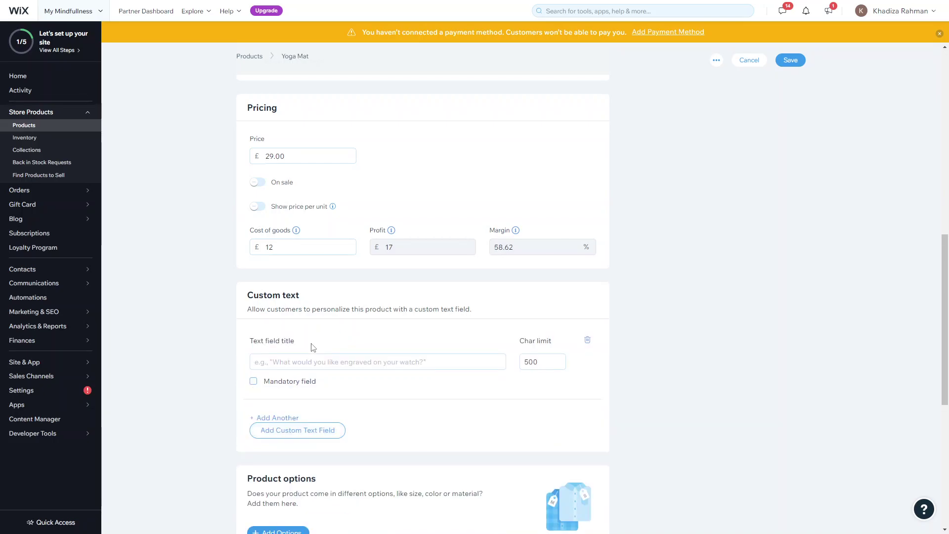
click(308, 360)
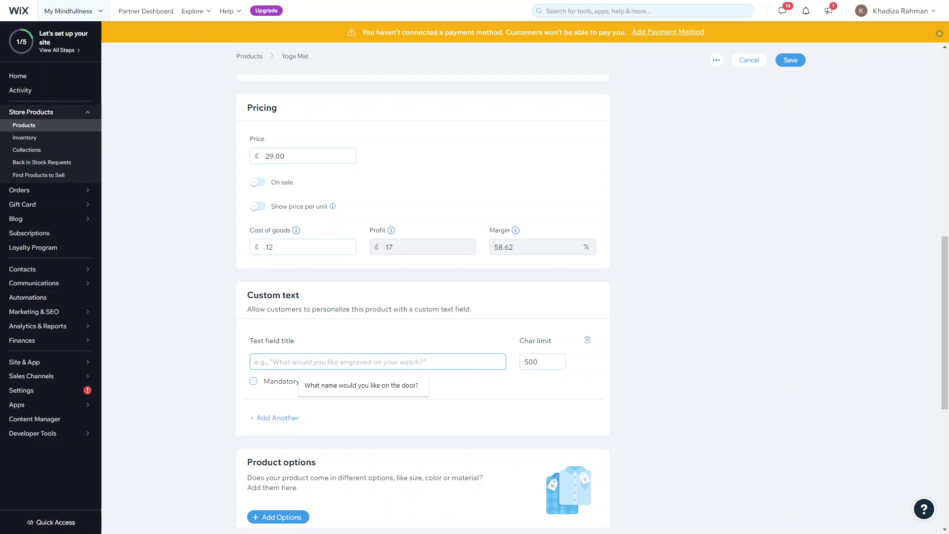
click(278, 360)
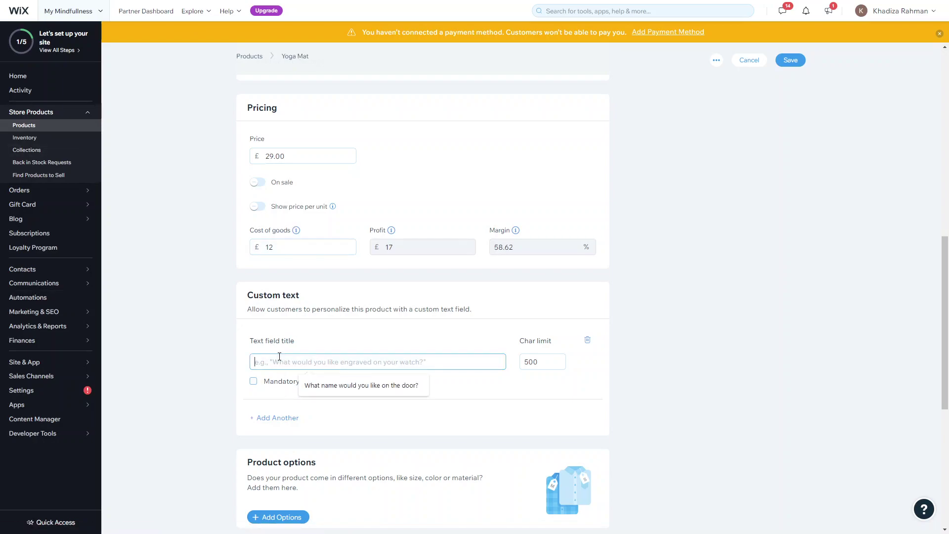
text(What name w)
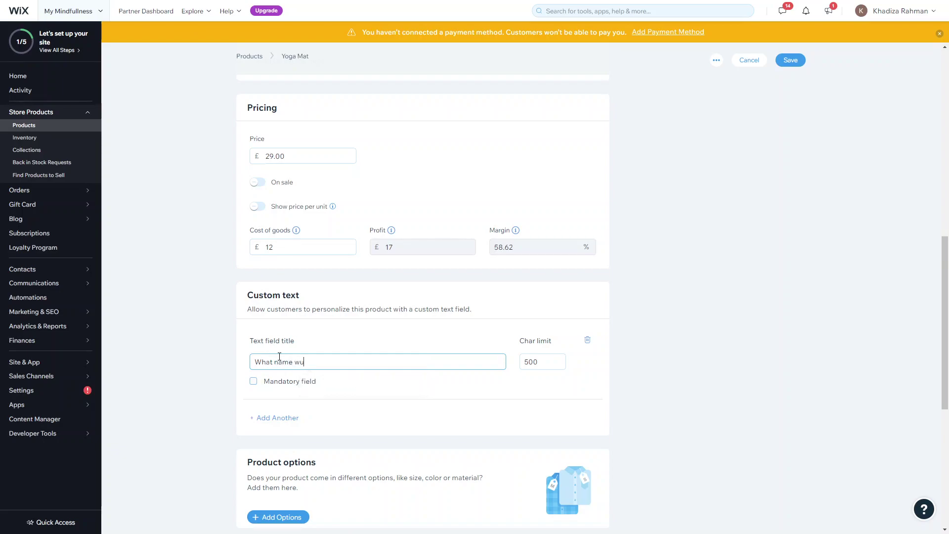
text(ould)
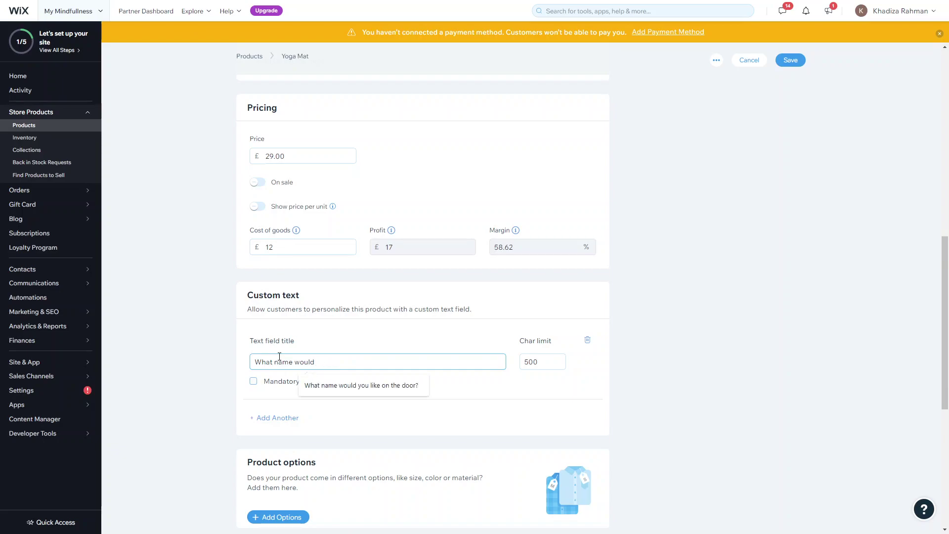
text( oyuu like on the mat?)
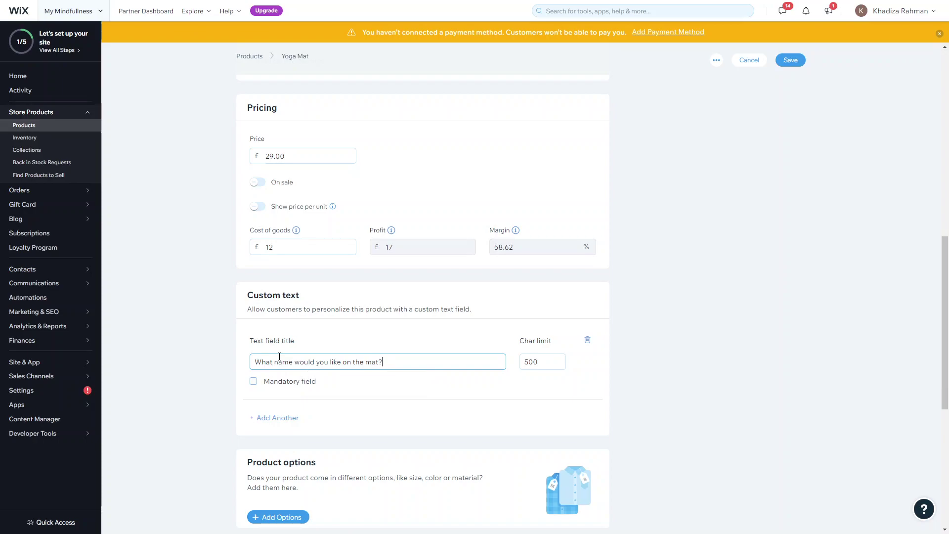
click(535, 362)
double_click(536, 362)
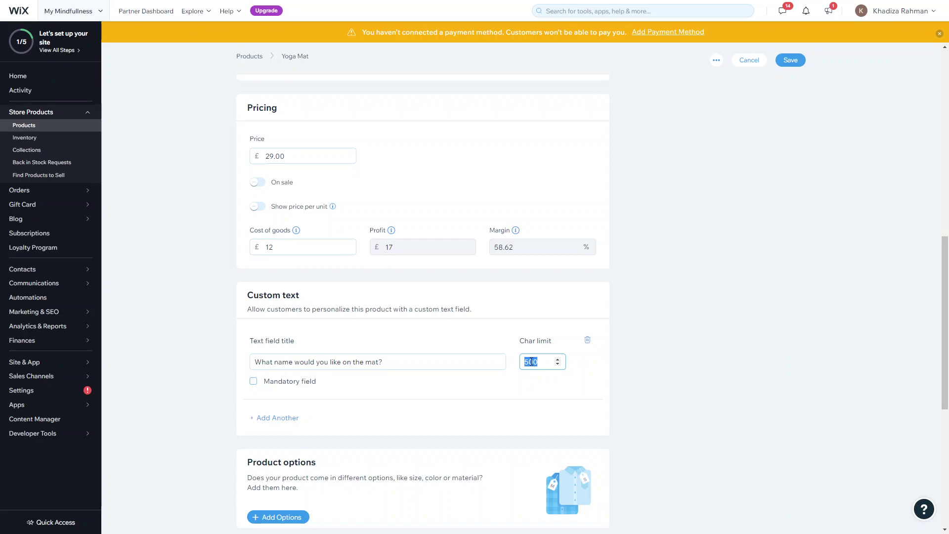
click(295, 384)
click(280, 382)
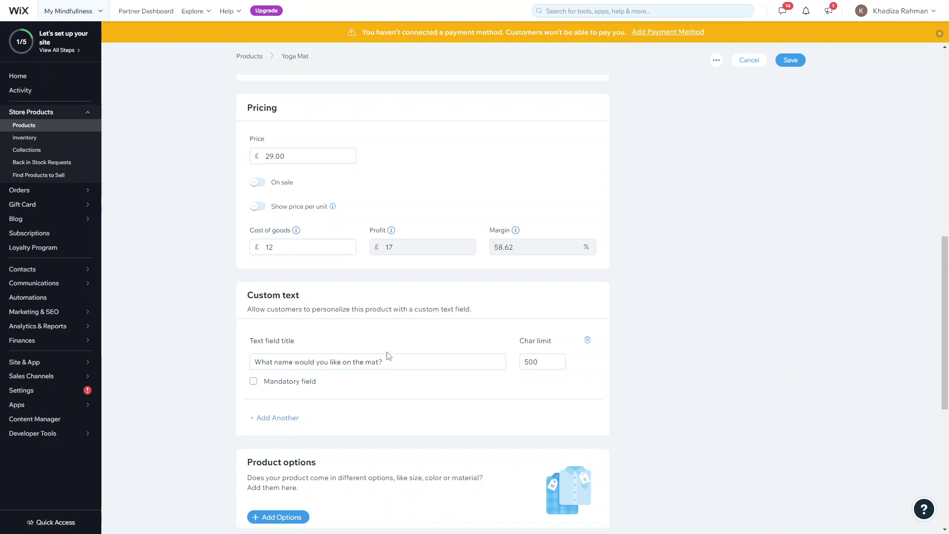
scroll(370, 424, down, 1)
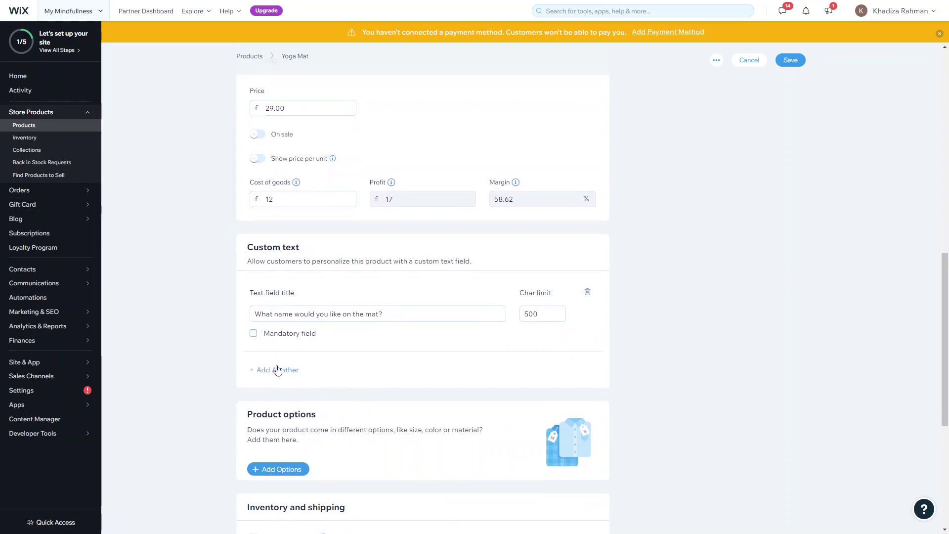
click(278, 370)
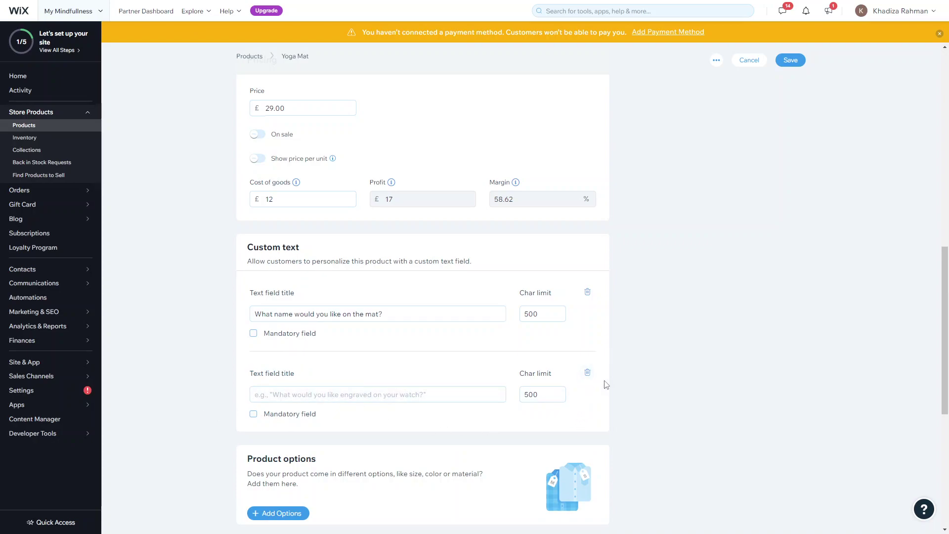
click(587, 372)
- Start a new product option named Color and have it shown on the product page as a list
scroll(548, 412, down, 2)
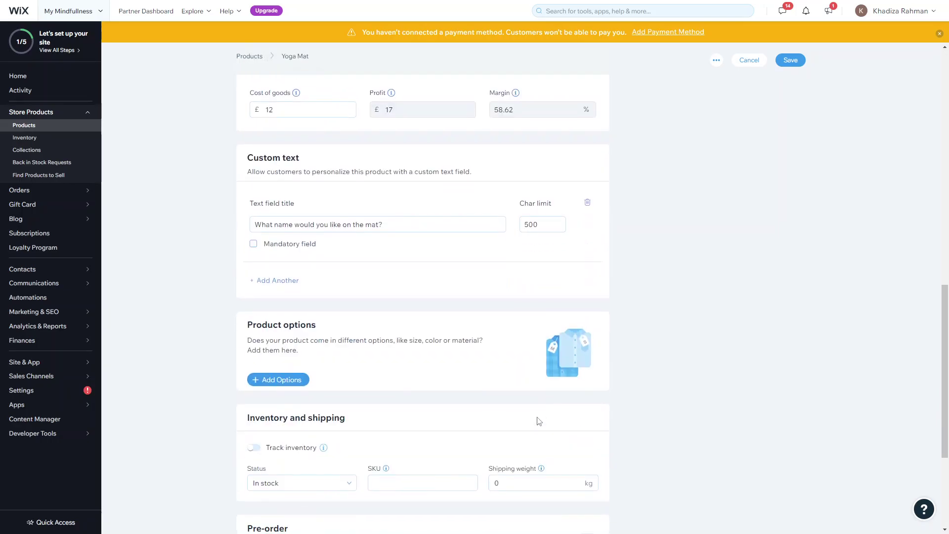
scroll(538, 421, up, 6)
scroll(538, 421, down, 7)
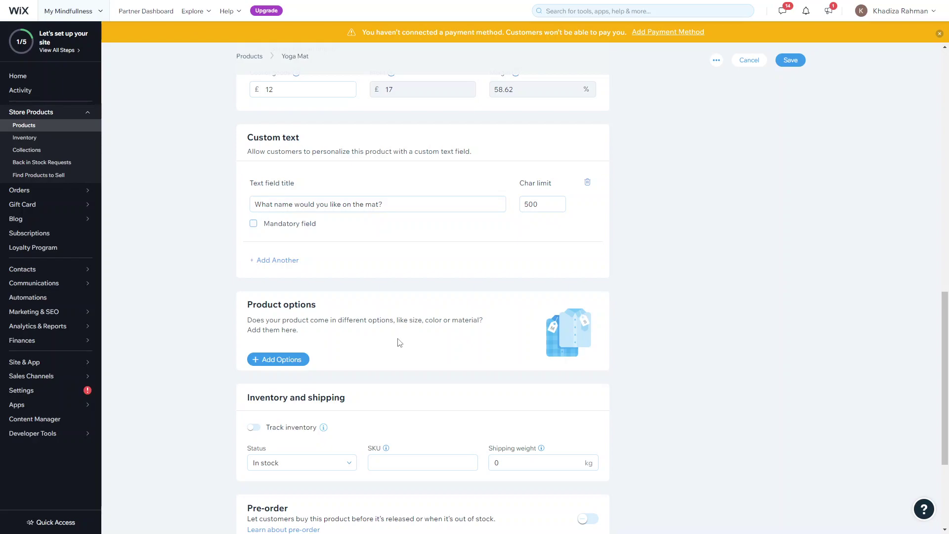
click(304, 359)
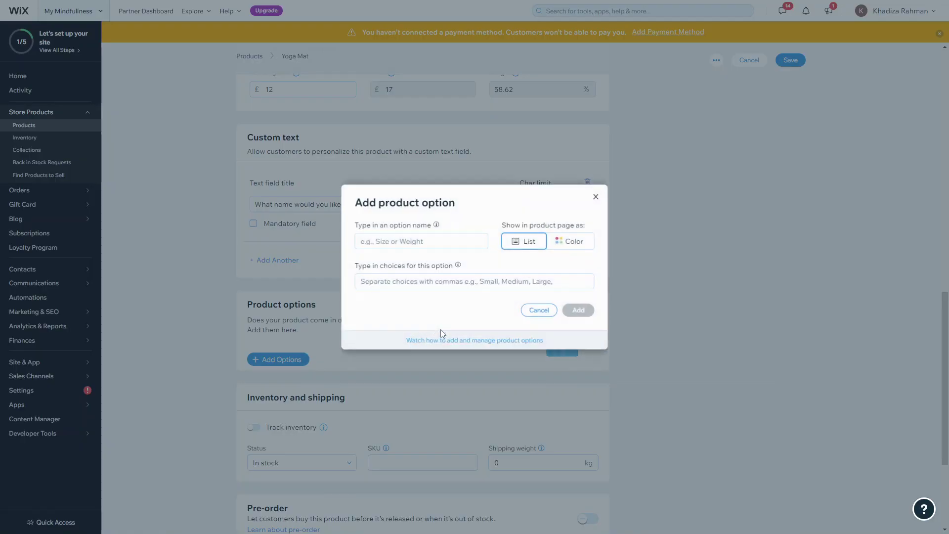
click(421, 240)
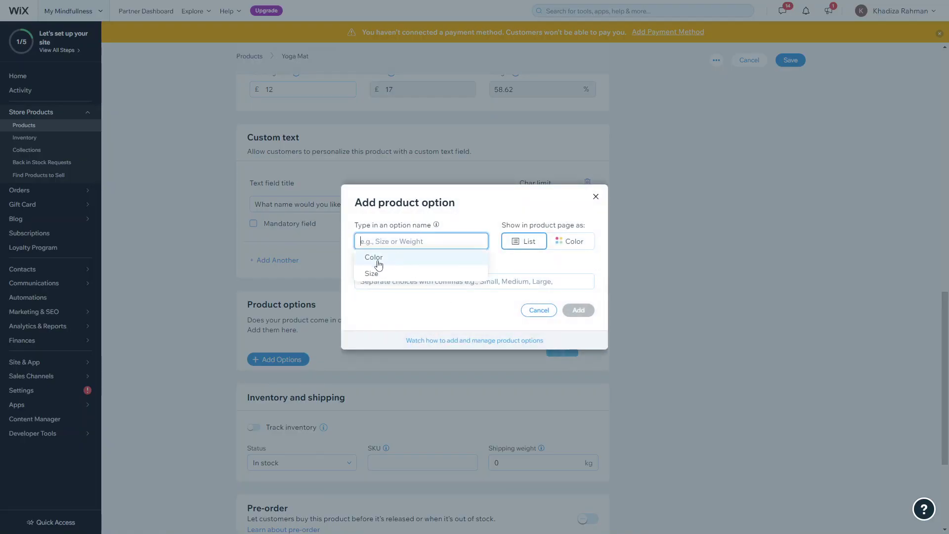
click(415, 240)
click(415, 240)
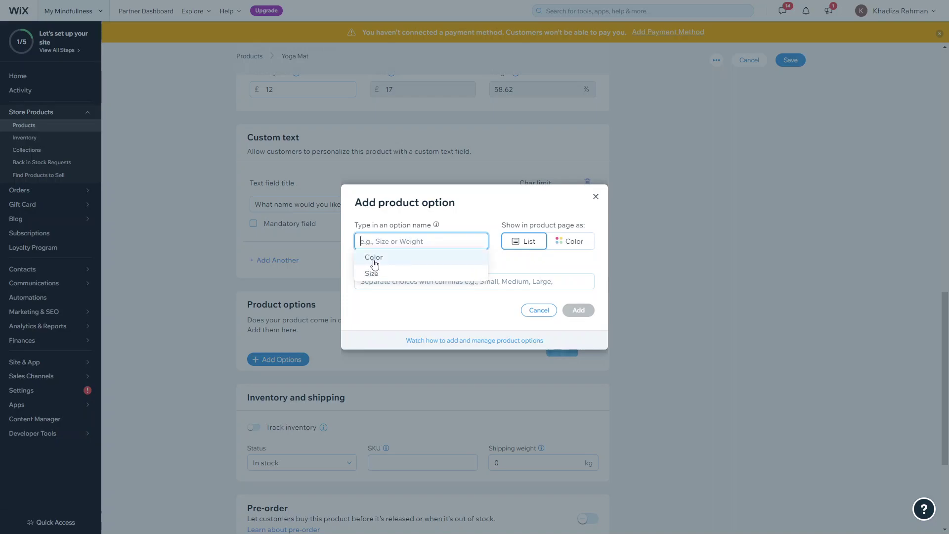
click(373, 258)
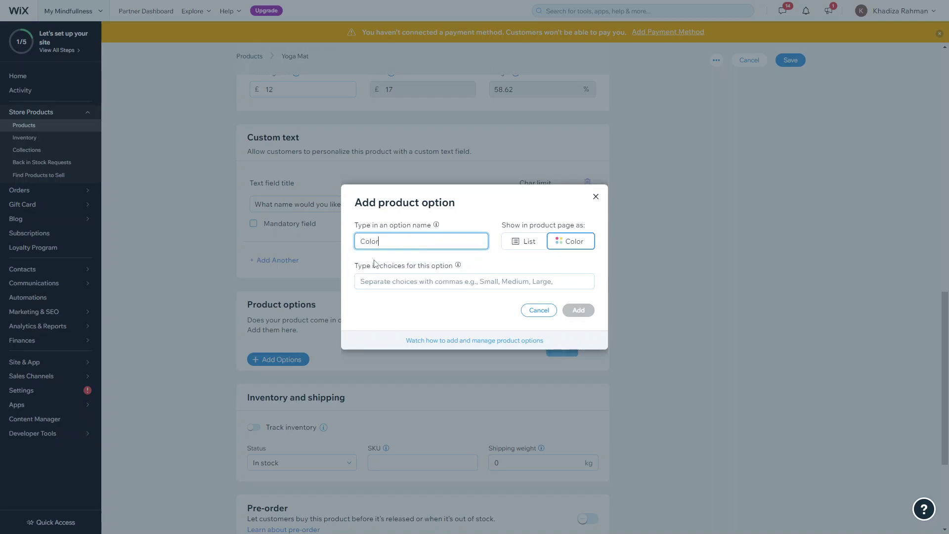
click(528, 243)
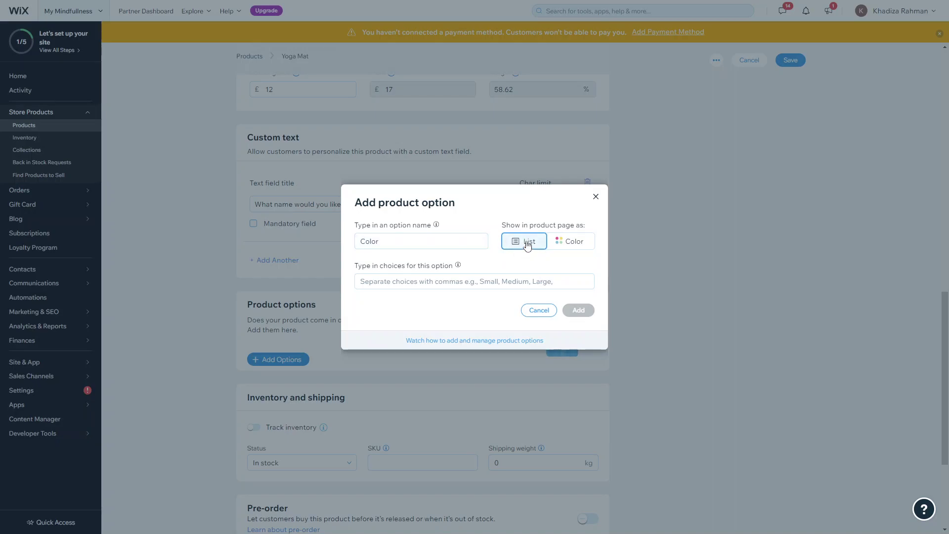
click(574, 241)
click(487, 281)
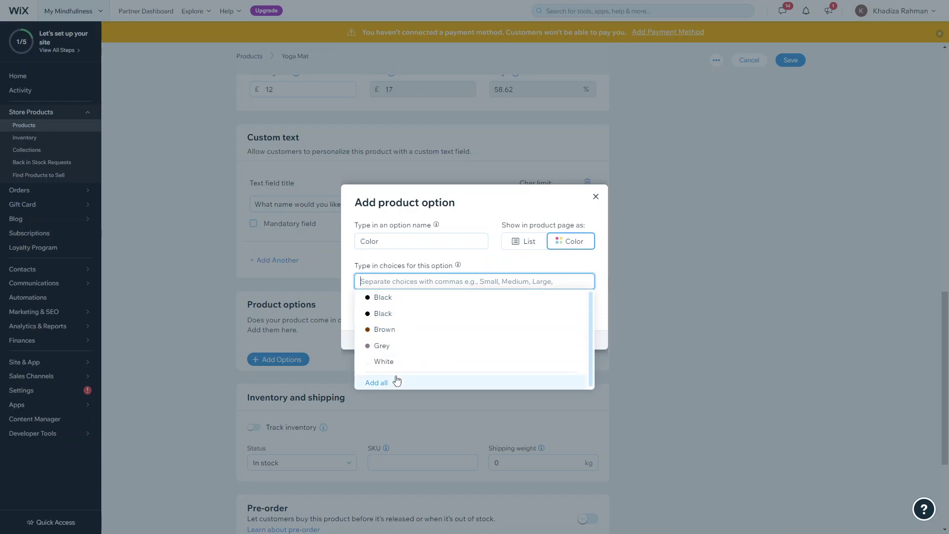
click(519, 242)
- Enter the choices Red, Blue and Green for the Color option and add the option to the product
click(447, 282)
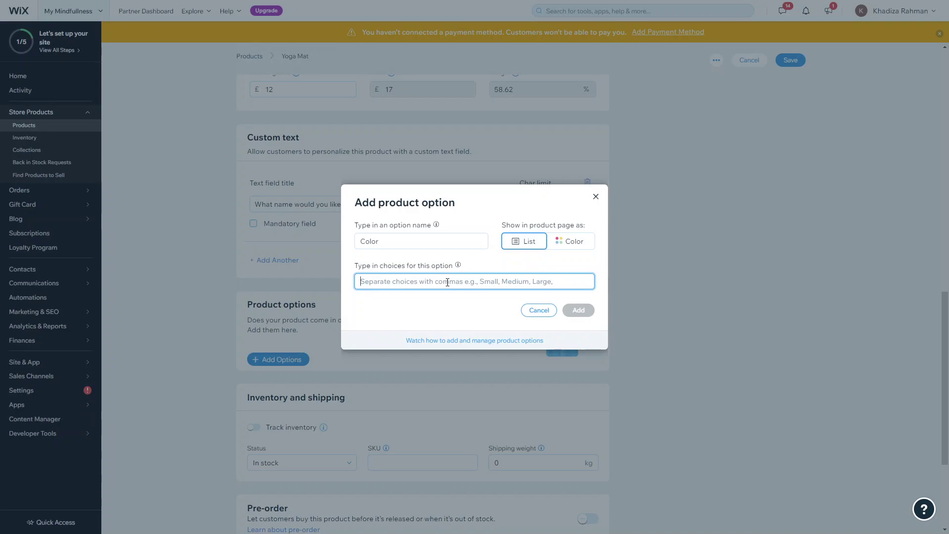
text(Red)
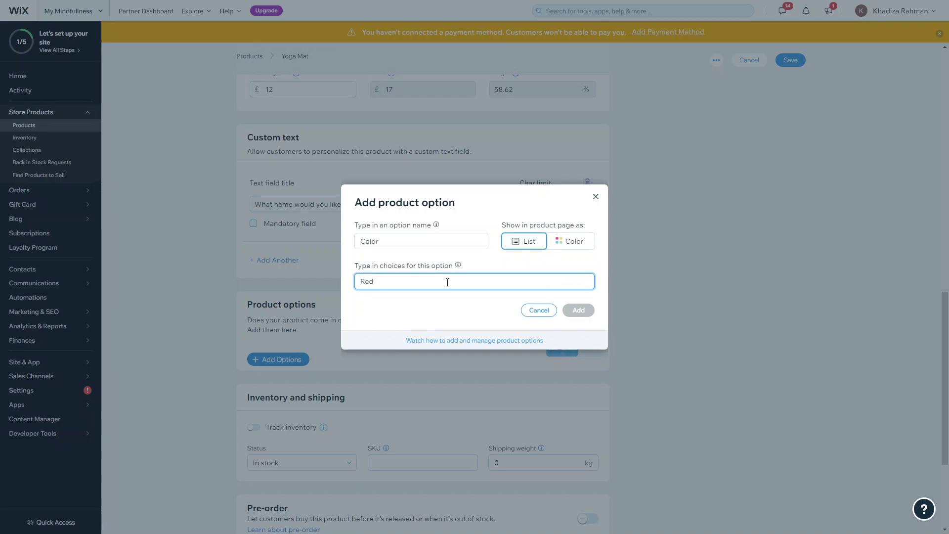
key(Return)
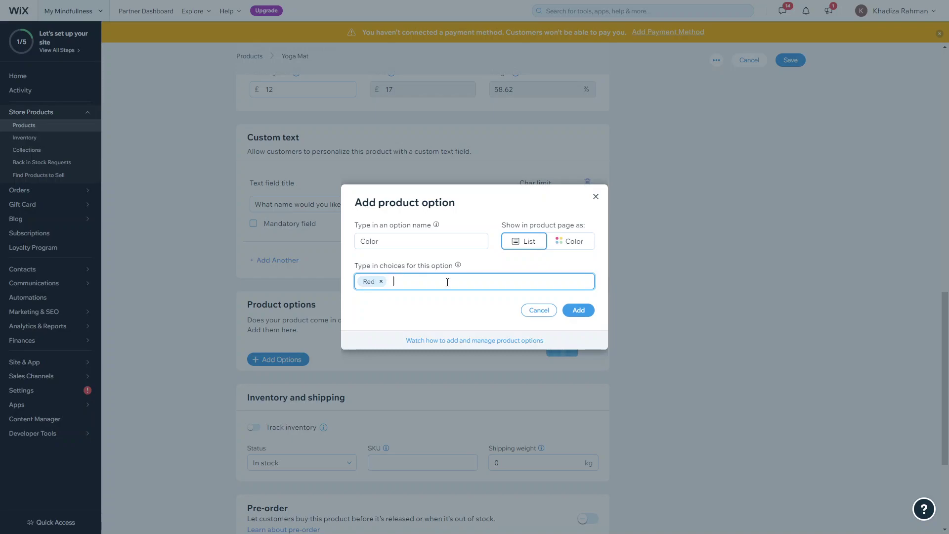
text(Blue)
key(Return)
text(Green)
key(Return)
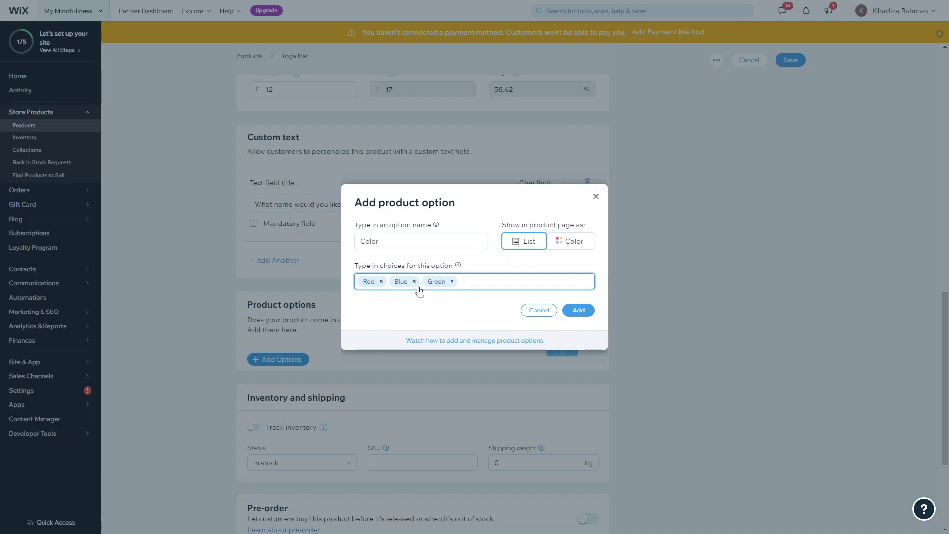
click(587, 312)
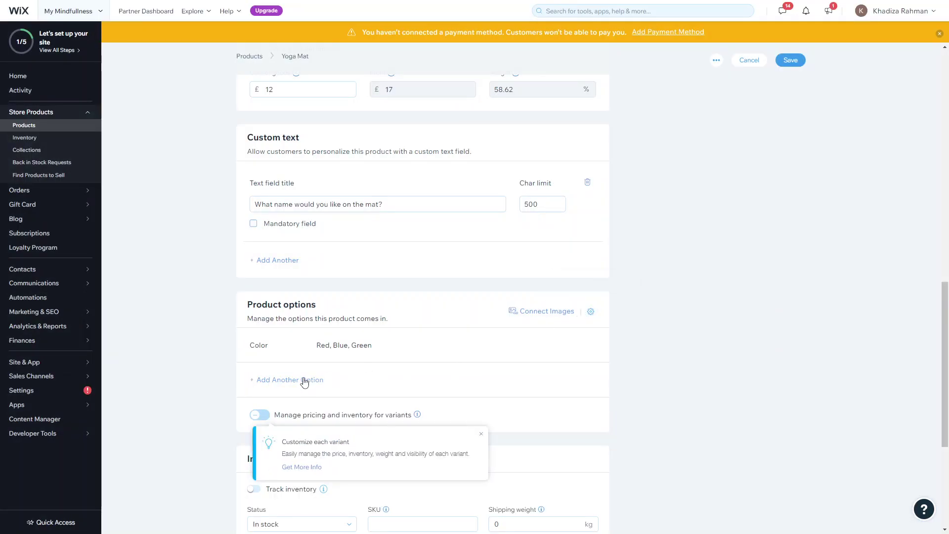
- Start another product option named Size, shown on the product page as a list
click(304, 380)
click(403, 248)
text(S)
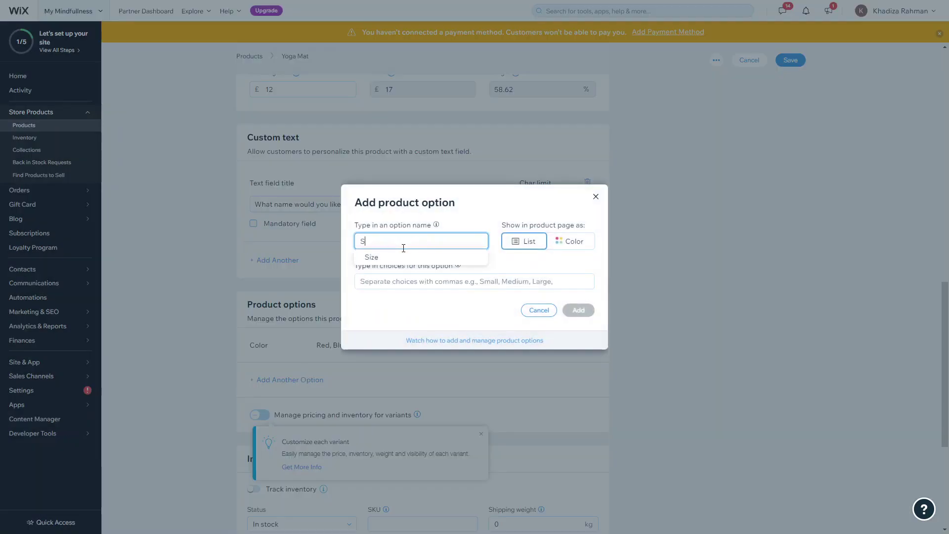
text(ize)
click(390, 257)
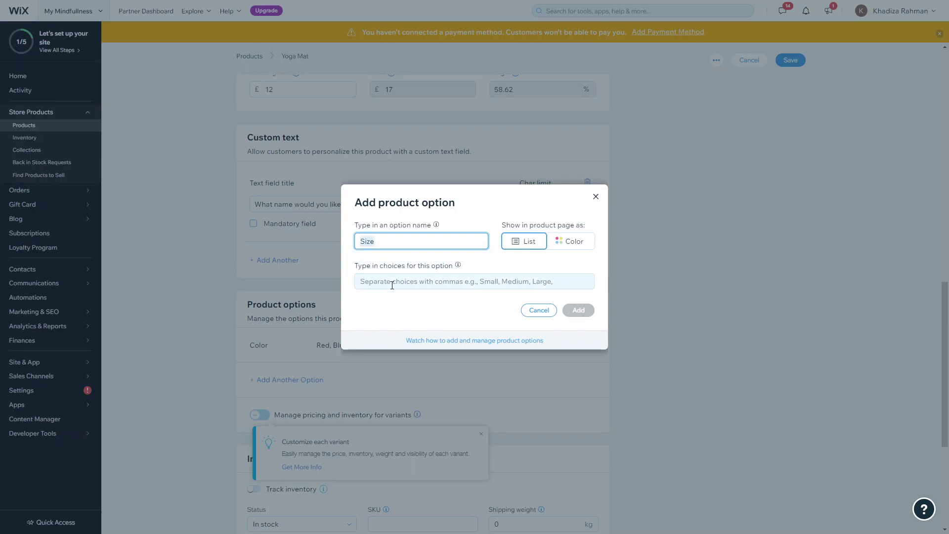
- Enter Small 20cm x 30cm as the first choice of the Size option
click(392, 282)
text(Small)
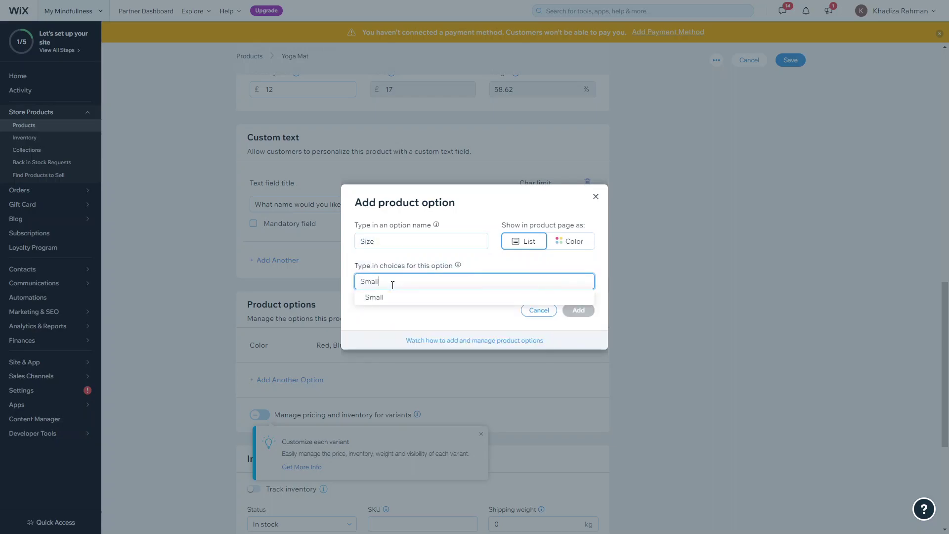
key(Escape)
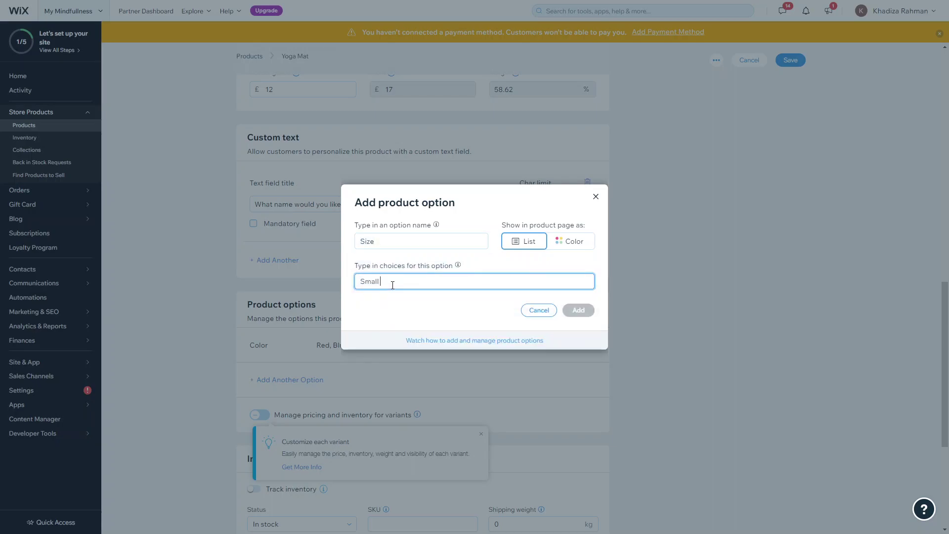
text(20cm x 30cm)
key(Return)
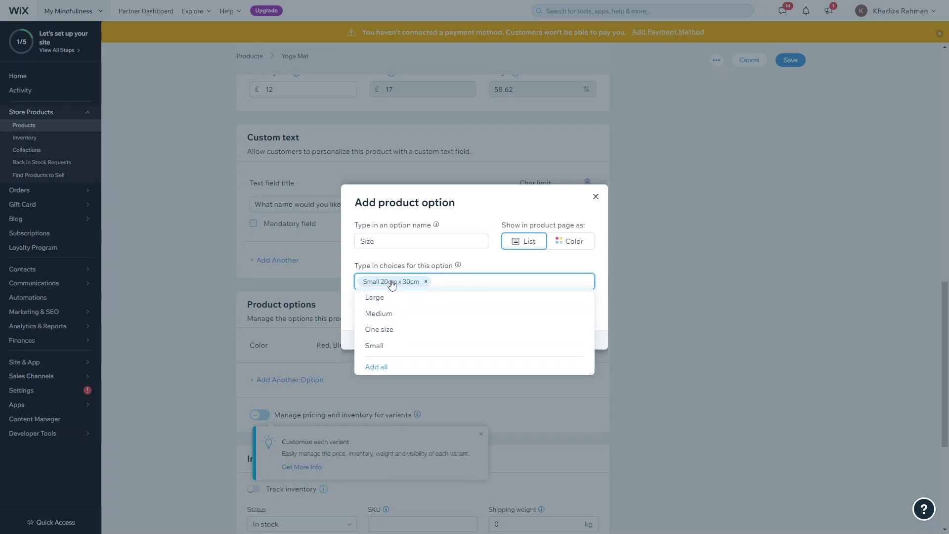
- Enter Large 30cm x 40cm as the second Size choice and add the option to the product
click(440, 280)
text(Large)
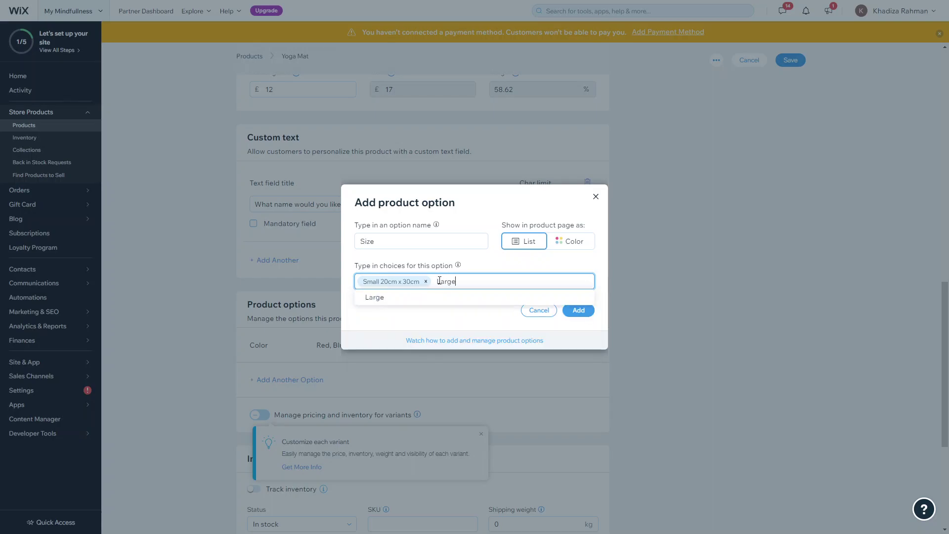
text( 30)
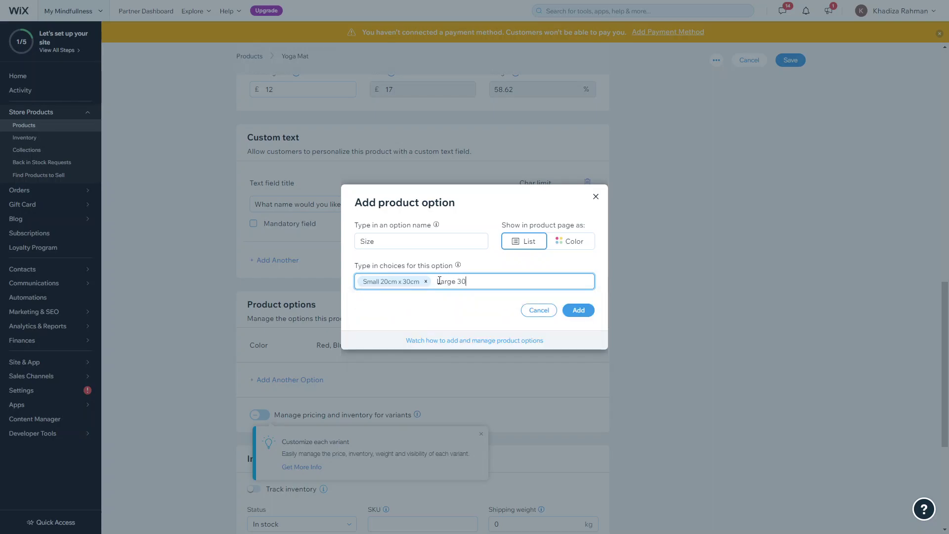
text(cm x)
text( 40xcm)
key(Return)
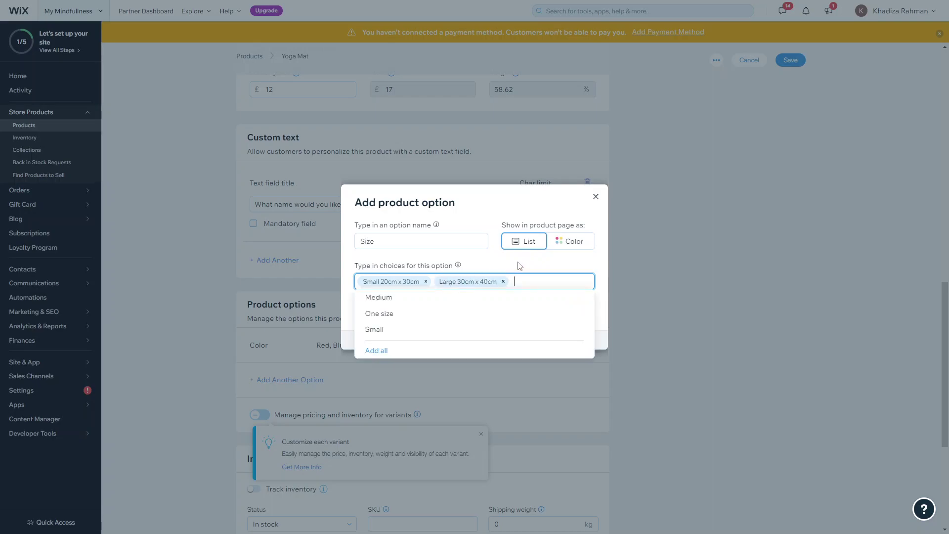
click(578, 310)
- Turn on pricing and inventory management for variants and open the variants for editing
scroll(464, 336, down, 1)
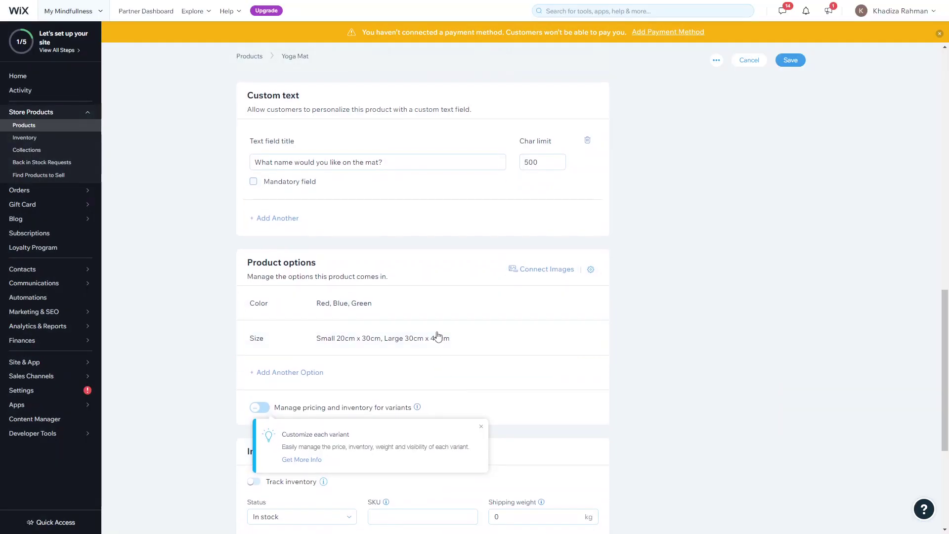
scroll(400, 368, down, 1)
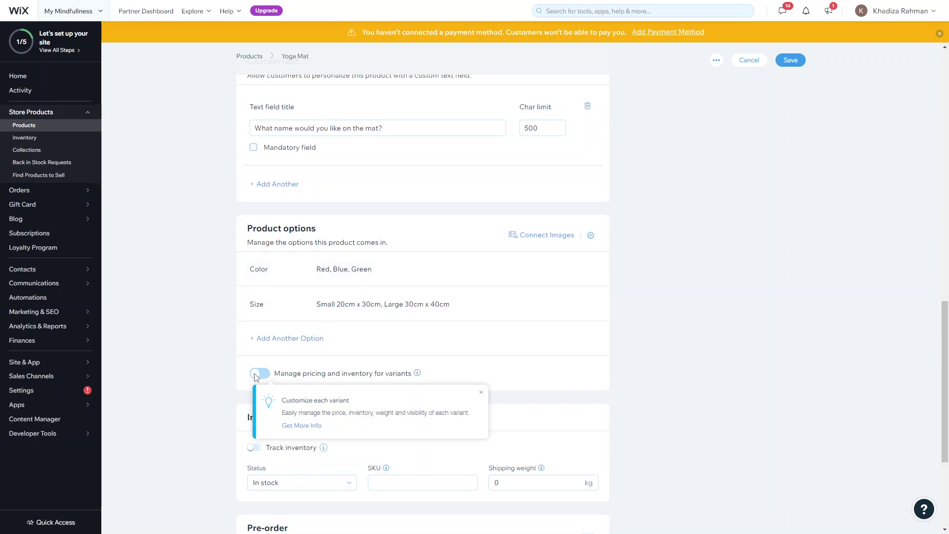
scroll(286, 368, down, 2)
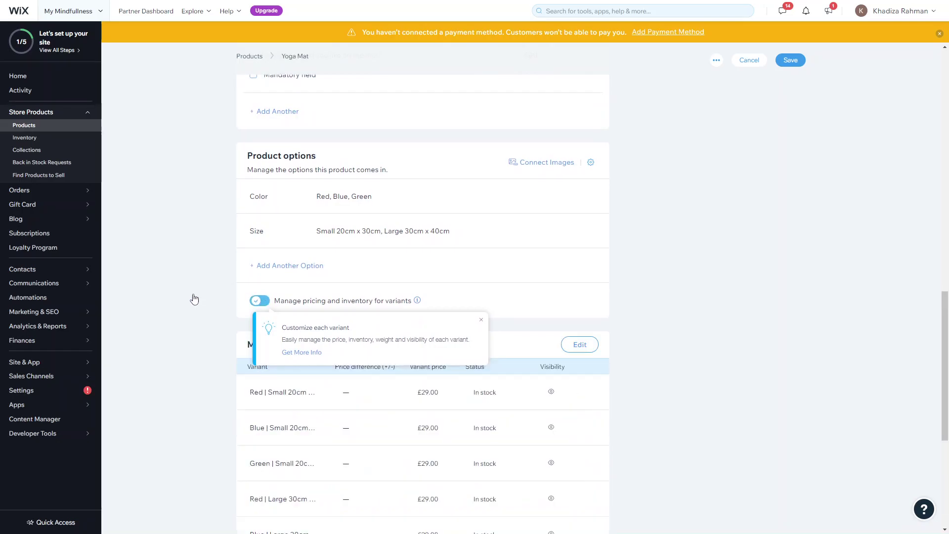
click(240, 444)
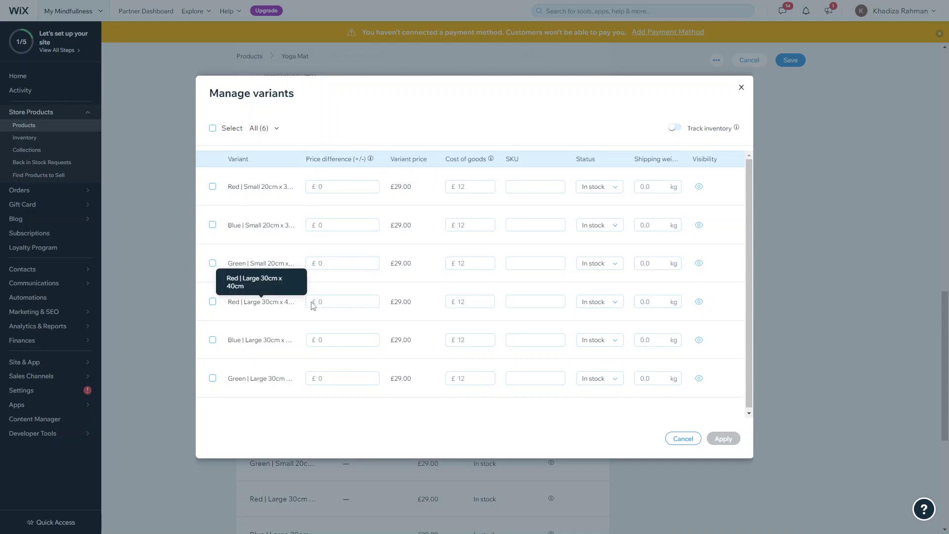
- Set a price difference of £10 for both the Red Large and Blue Large variants
click(340, 299)
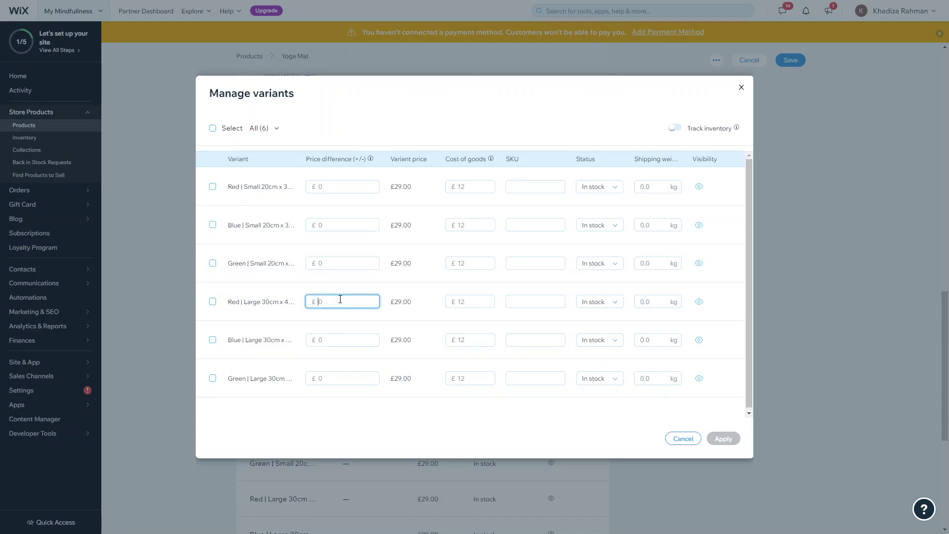
text(10)
click(385, 318)
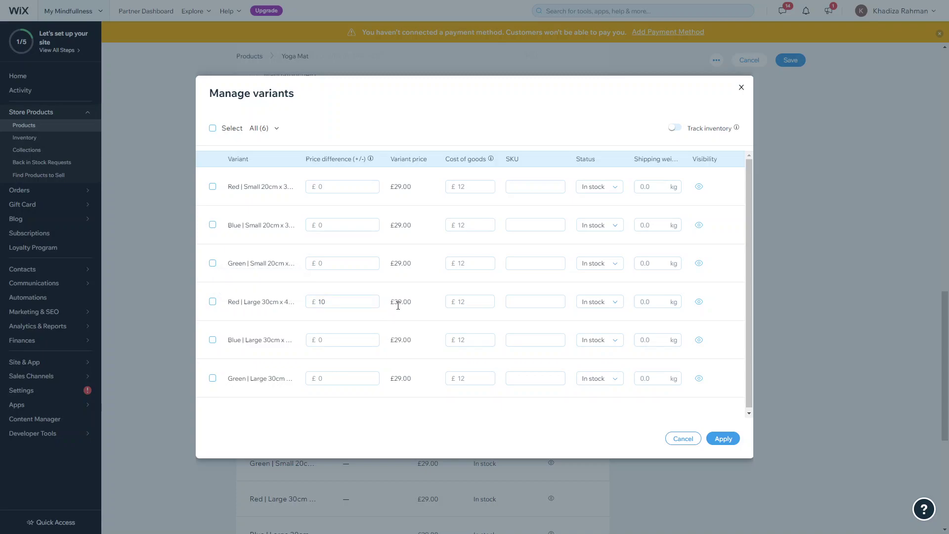
click(329, 343)
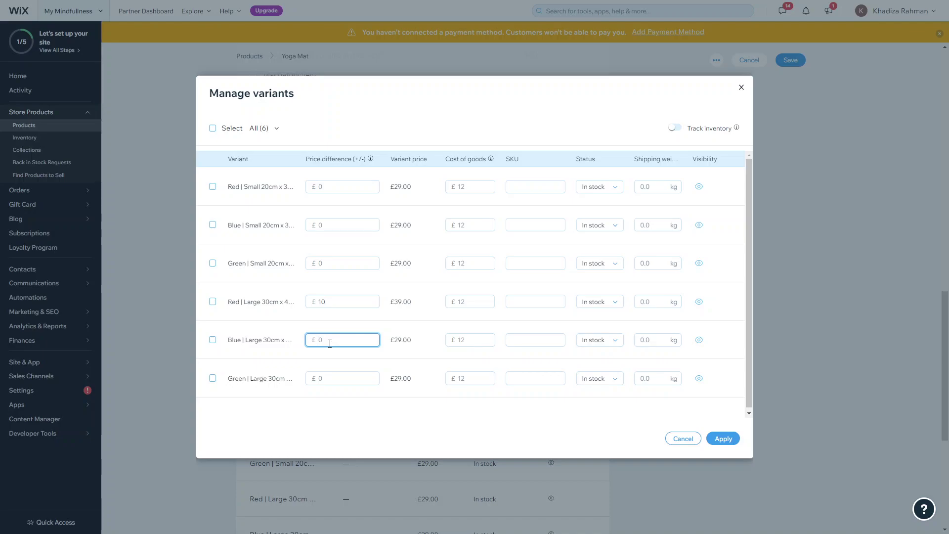
text(10)
click(385, 360)
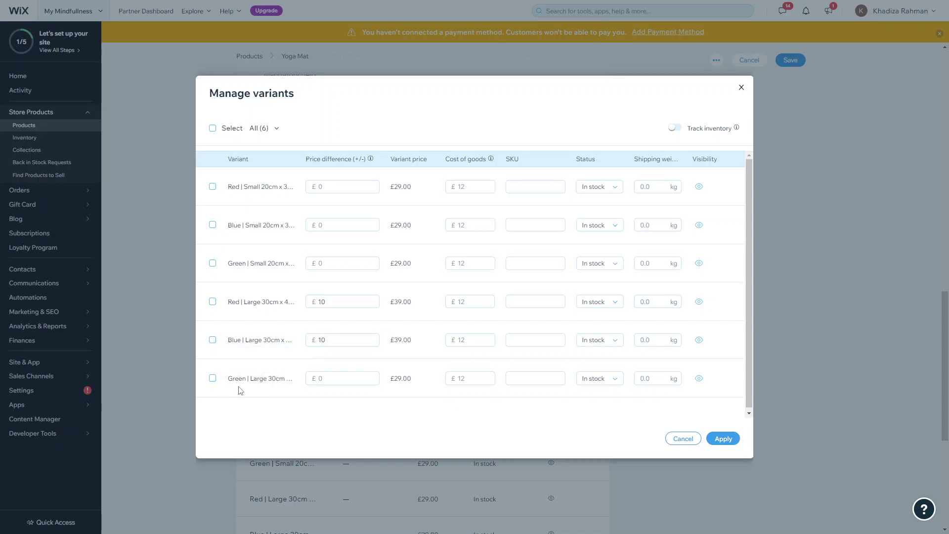
- Set the price difference of the Green Large variant to £20
click(321, 378)
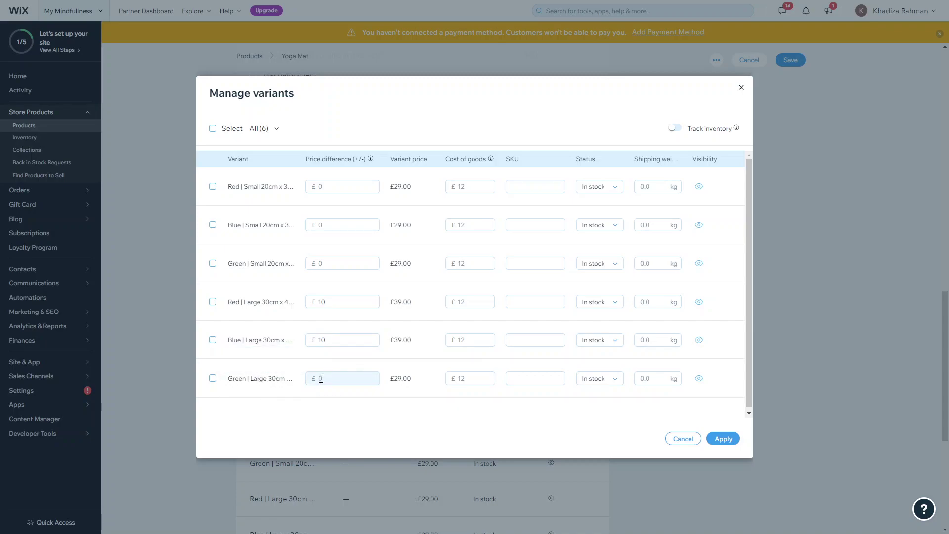
click(320, 378)
text(20)
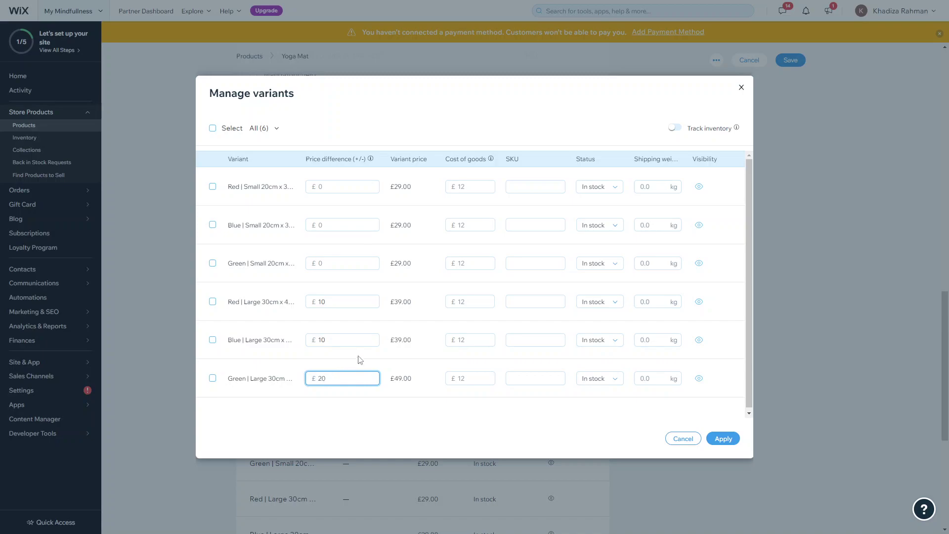
key(shift+Tab)
click(285, 364)
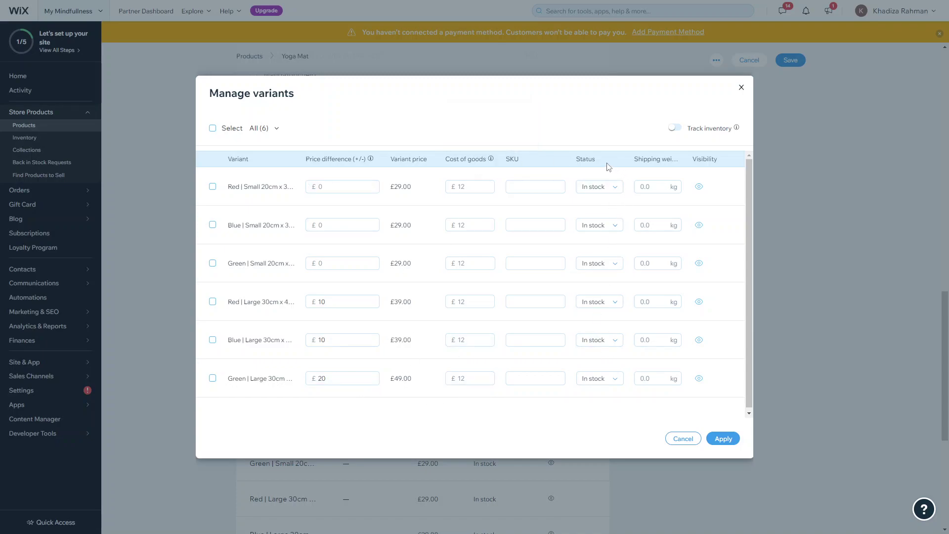
- Check the stock status choices for the Red Small and Blue Small variants, keeping In stock selected
click(596, 190)
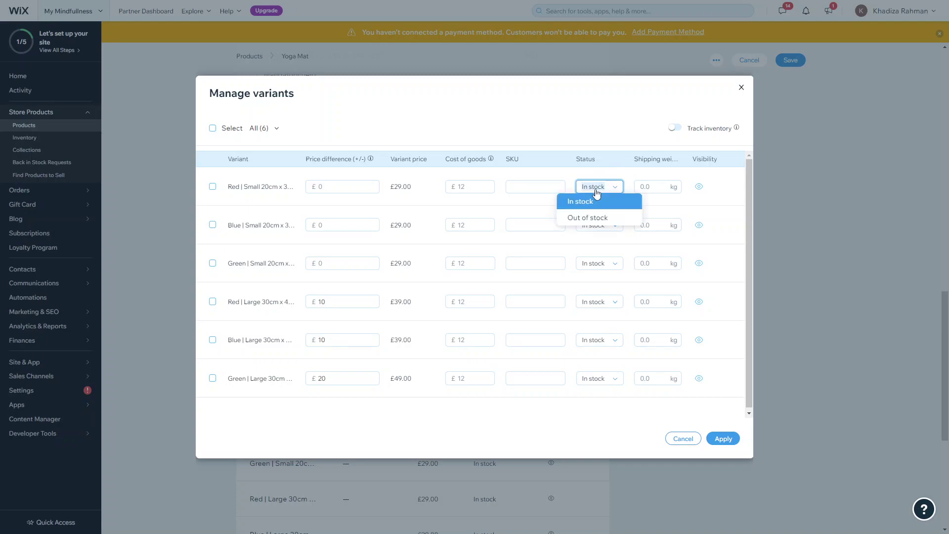
click(600, 190)
click(596, 226)
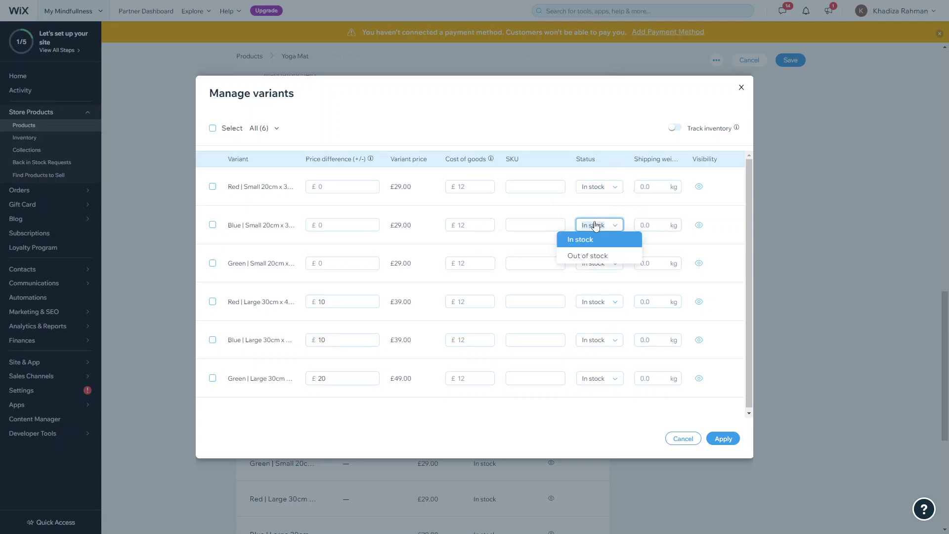
click(597, 237)
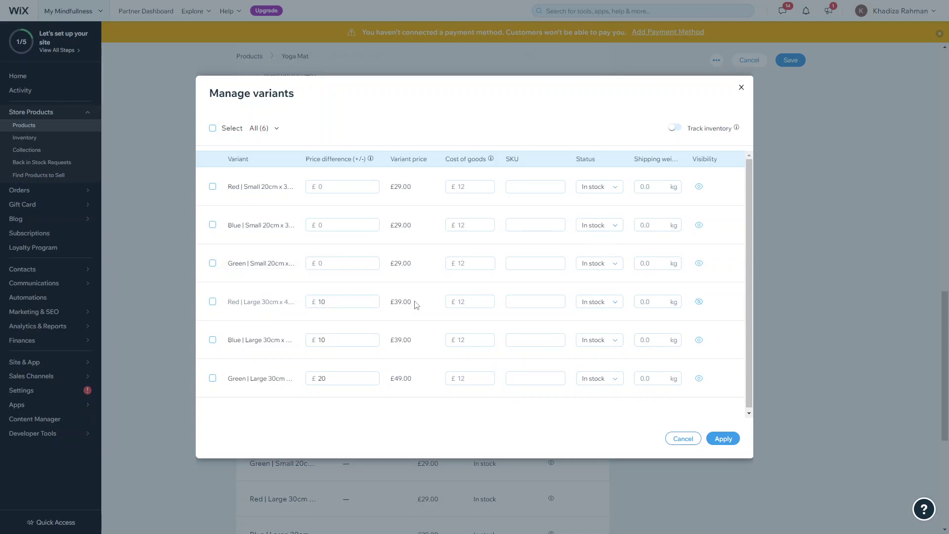
- Hide the Red Large variant and turn on inventory tracking for the variants
click(698, 309)
click(674, 129)
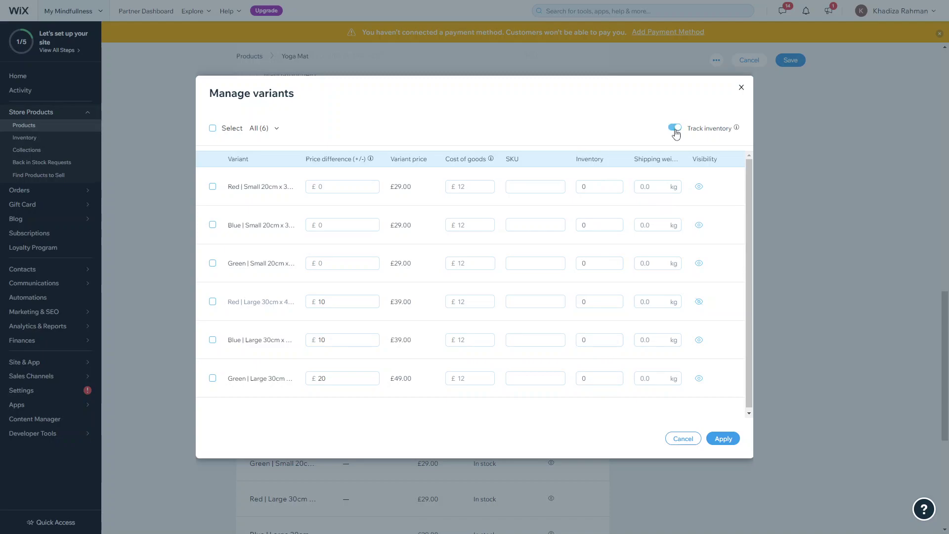
click(674, 129)
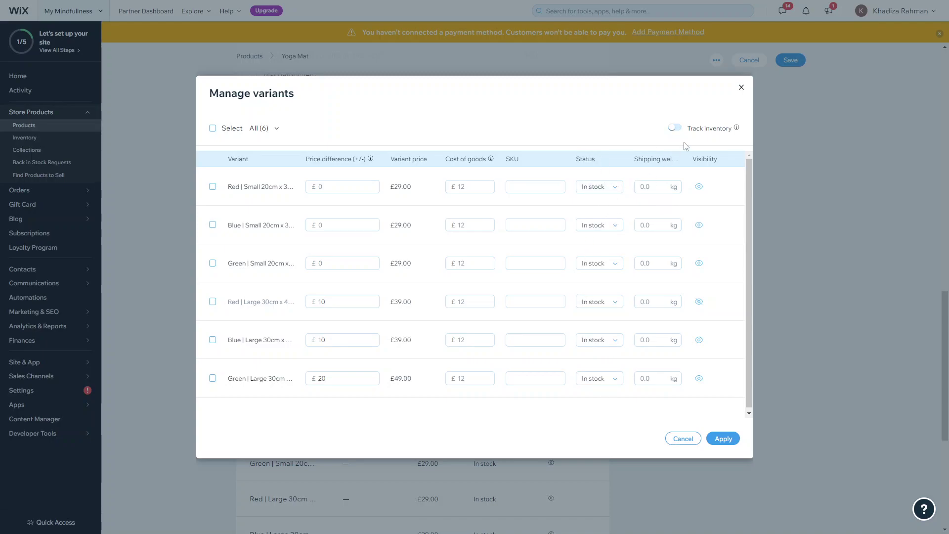
click(675, 128)
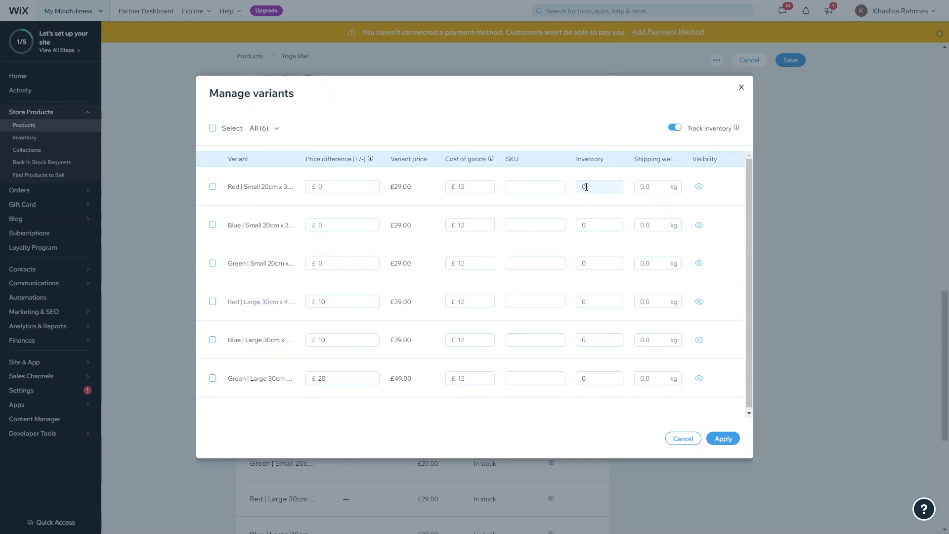
- Set the inventory to 12 for Red Small, 23 for Blue Small and 12 for Green Small
click(586, 187)
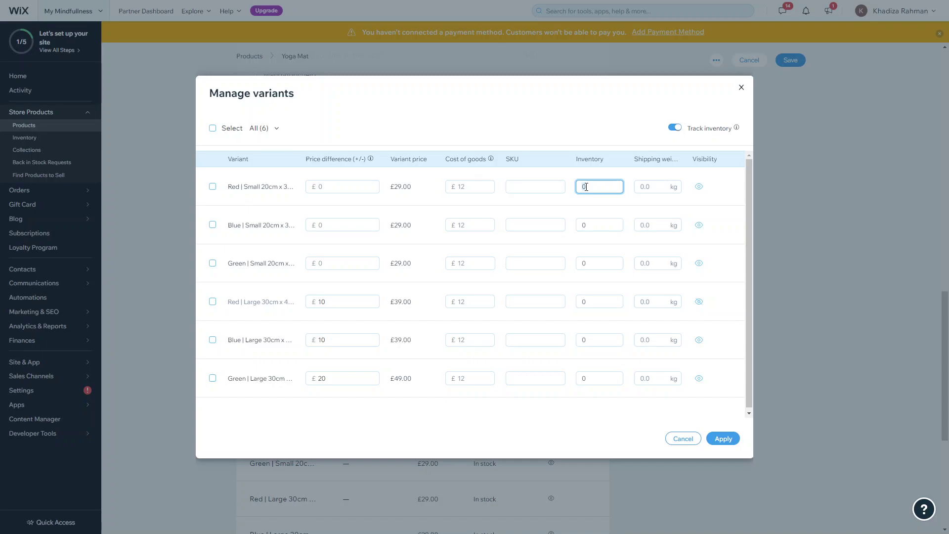
text(12)
click(598, 224)
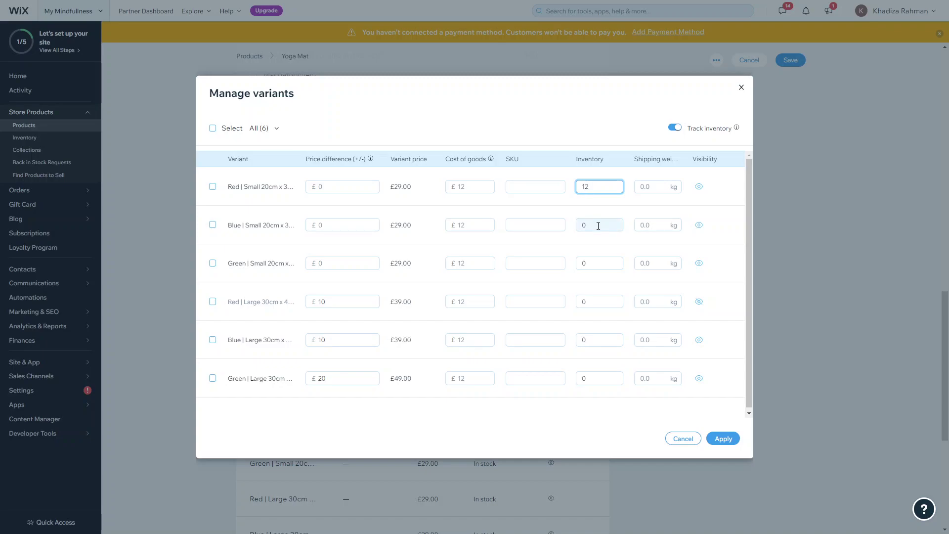
text(23)
click(596, 262)
text(12)
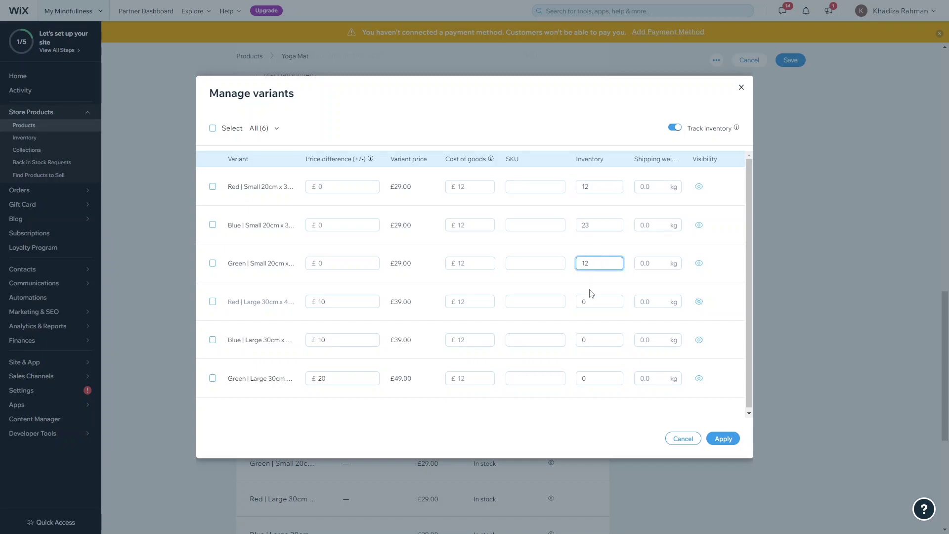
- Hide the Blue Large variant, set the Green Large inventory to 2 and apply the variant changes
click(700, 340)
click(600, 379)
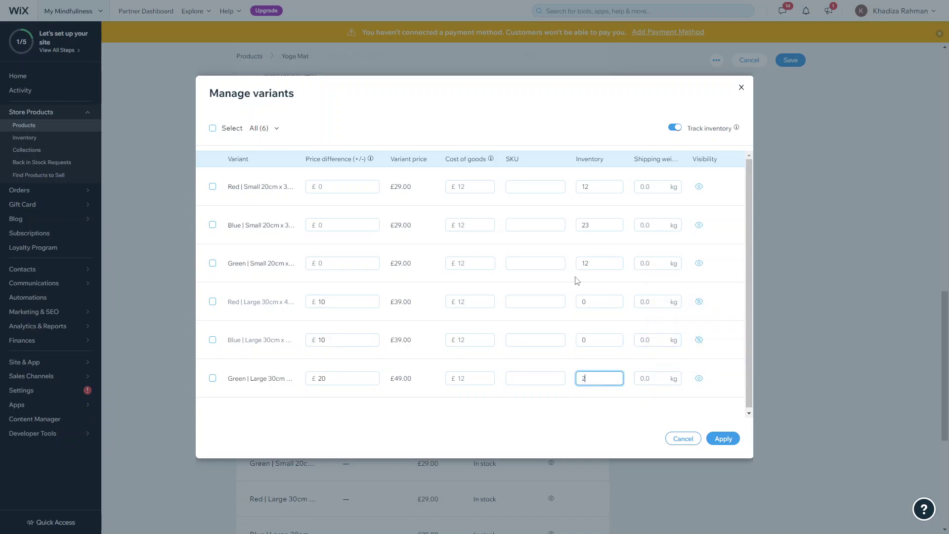
click(723, 439)
- Reopen the variants for editing and set the shipping weight of the Green Small variant to 2.3 kg
scroll(726, 443, down, 3)
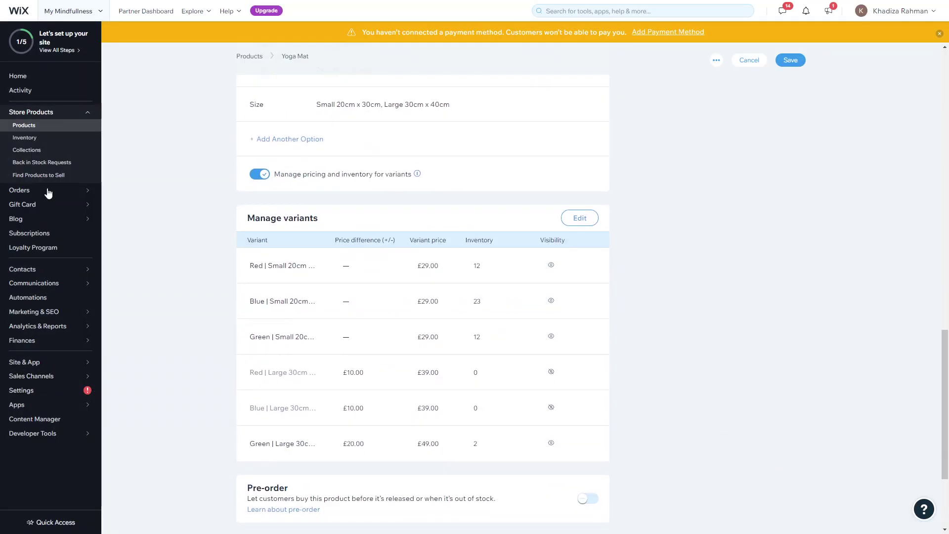
scroll(420, 430, down, 2)
scroll(420, 428, up, 1)
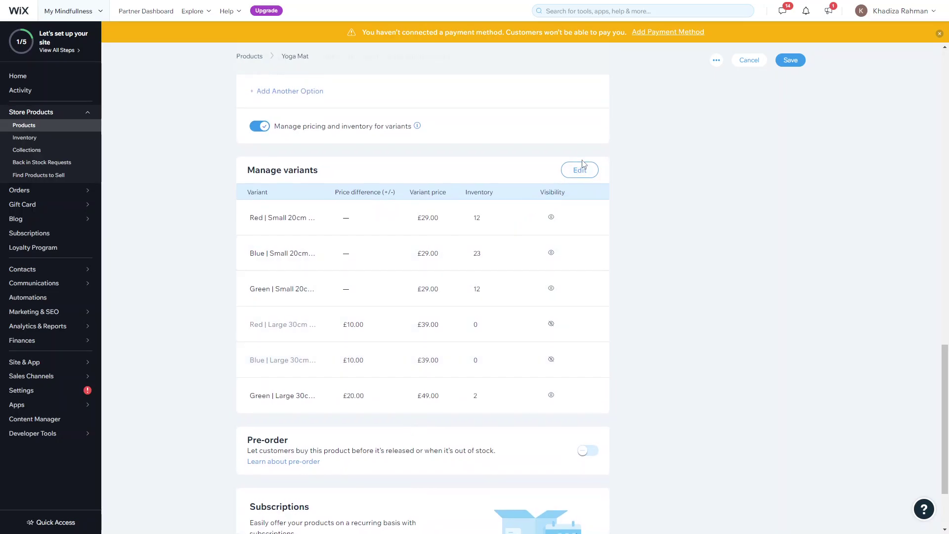
click(580, 173)
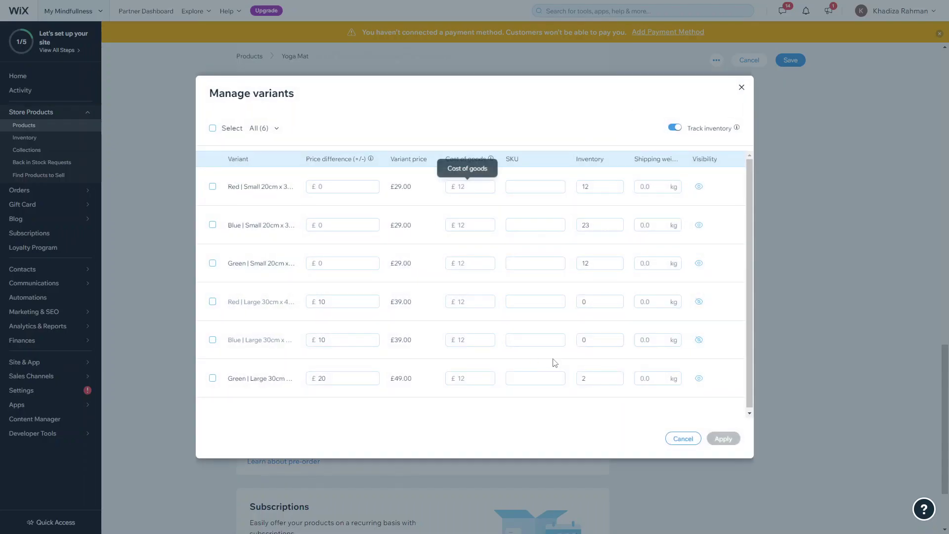
click(655, 181)
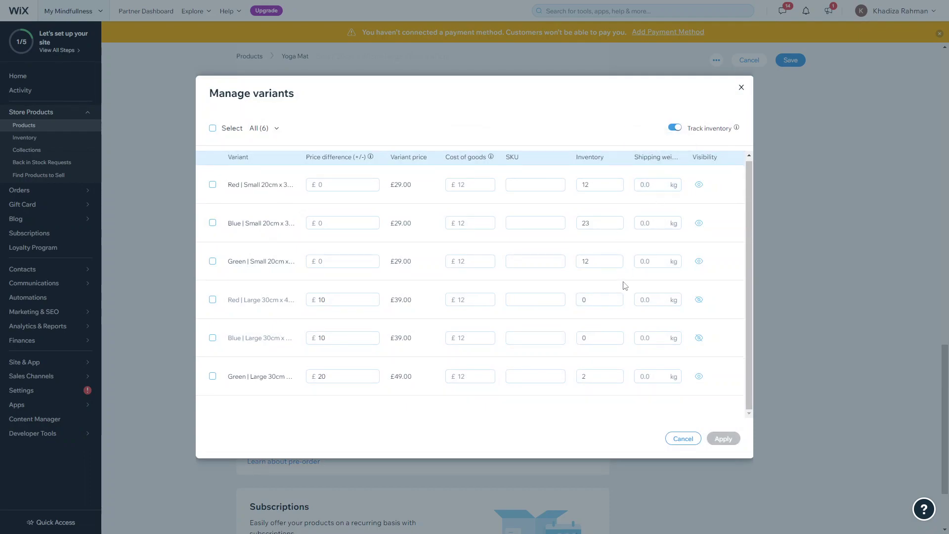
click(655, 270)
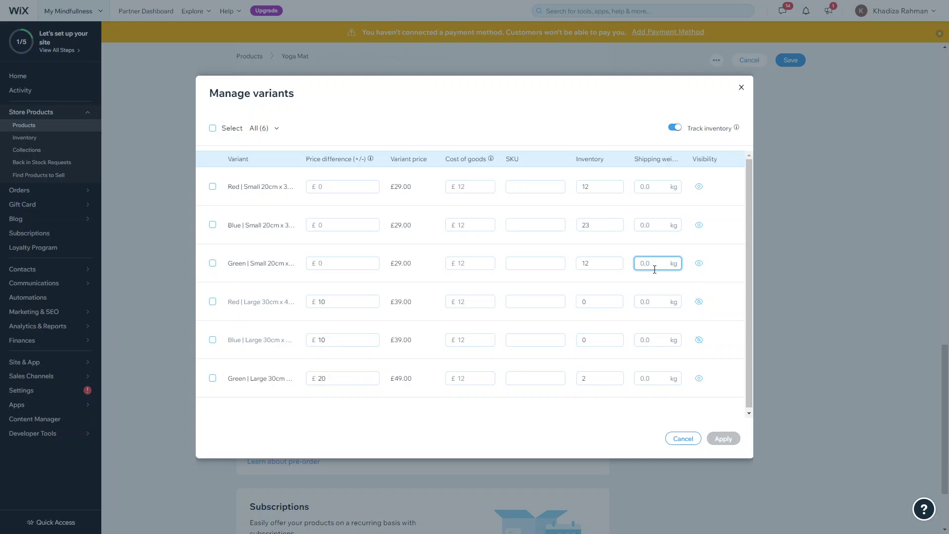
text(2.3)
click(722, 277)
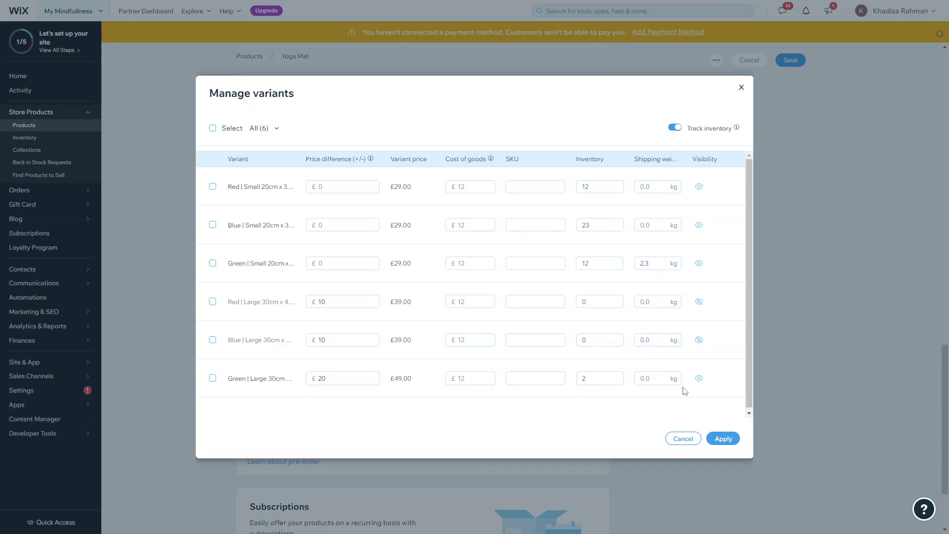
- Discard the pending variant edits and remove both the Color and Size options from the Yoga Mat product
click(741, 90)
scroll(587, 324, up, 3)
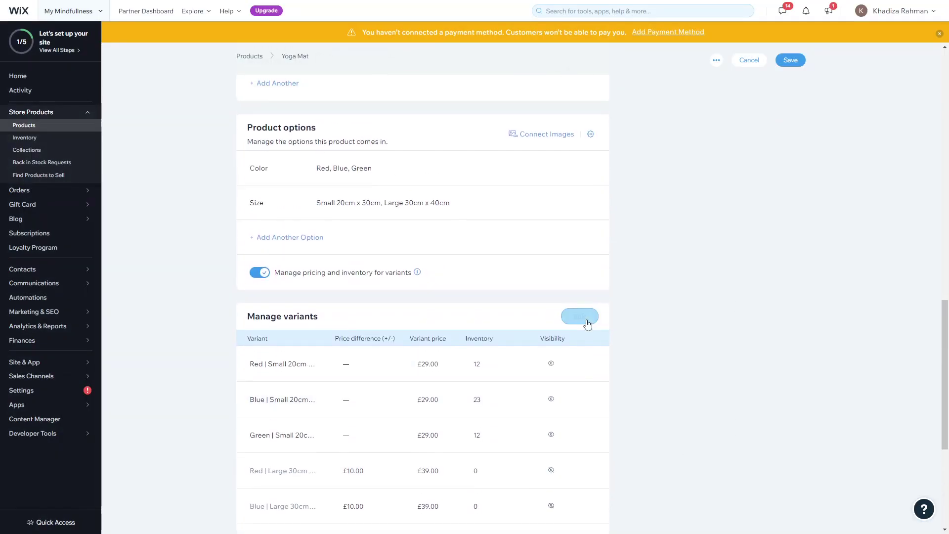
scroll(297, 179, up, 1)
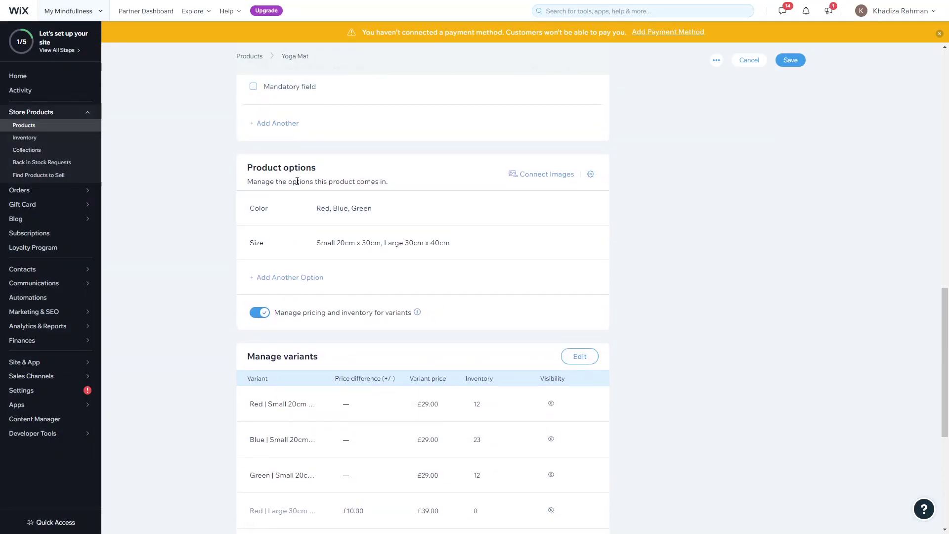
scroll(297, 267, up, 2)
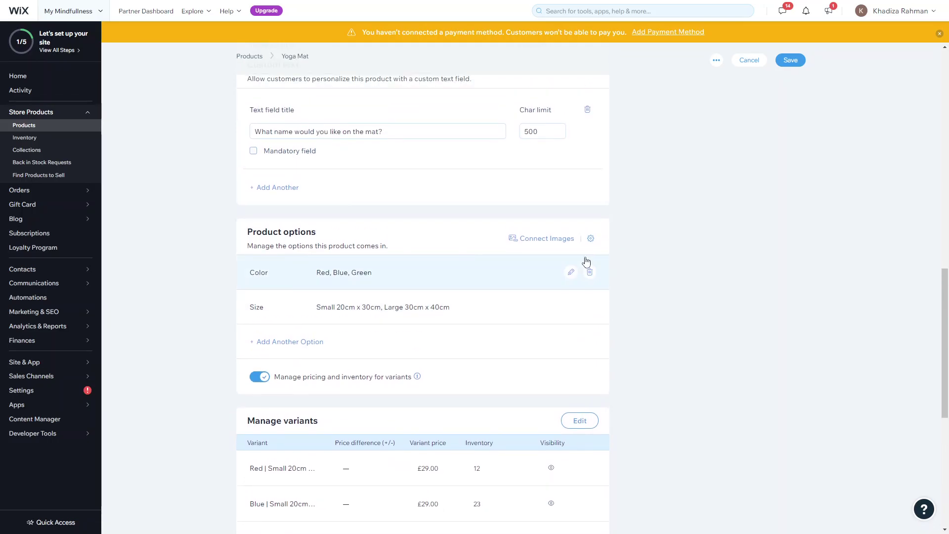
click(589, 272)
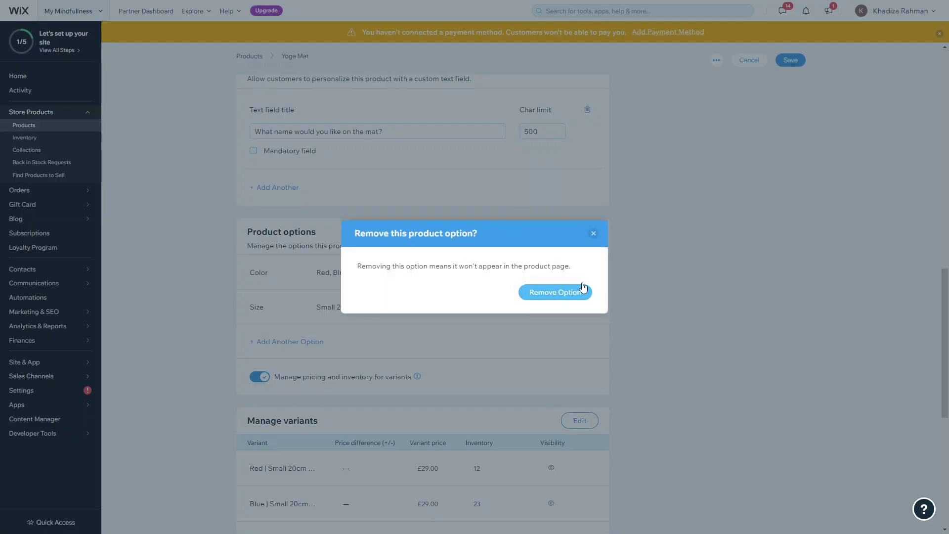
click(581, 352)
click(589, 272)
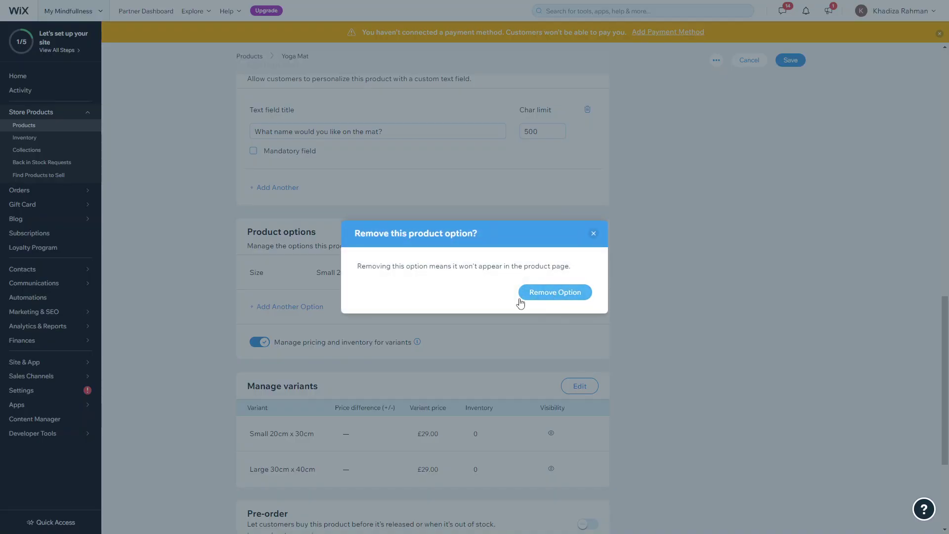
click(524, 293)
- Turn inventory tracking off for the Yoga Mat and switch it back on
click(254, 355)
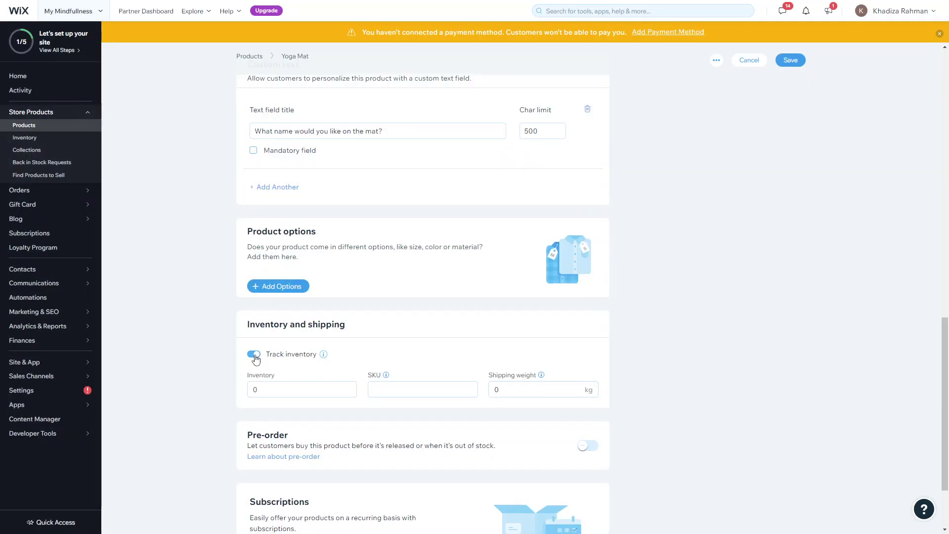
scroll(346, 282, up, 5)
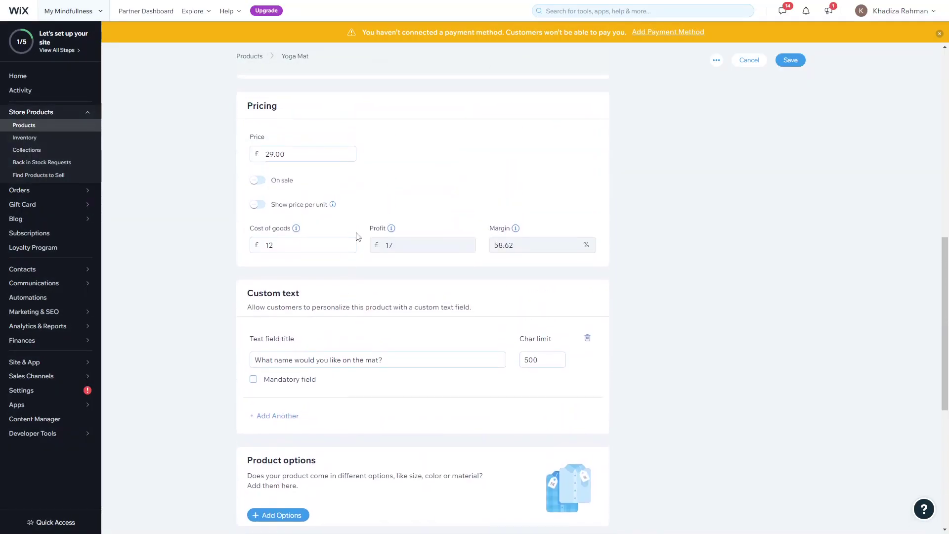
scroll(357, 324, down, 5)
scroll(357, 324, down, 3)
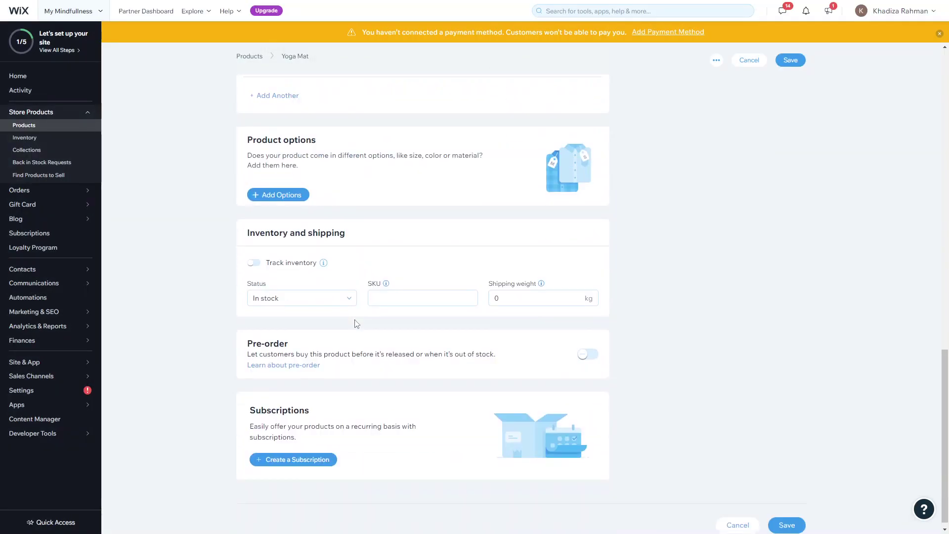
click(274, 263)
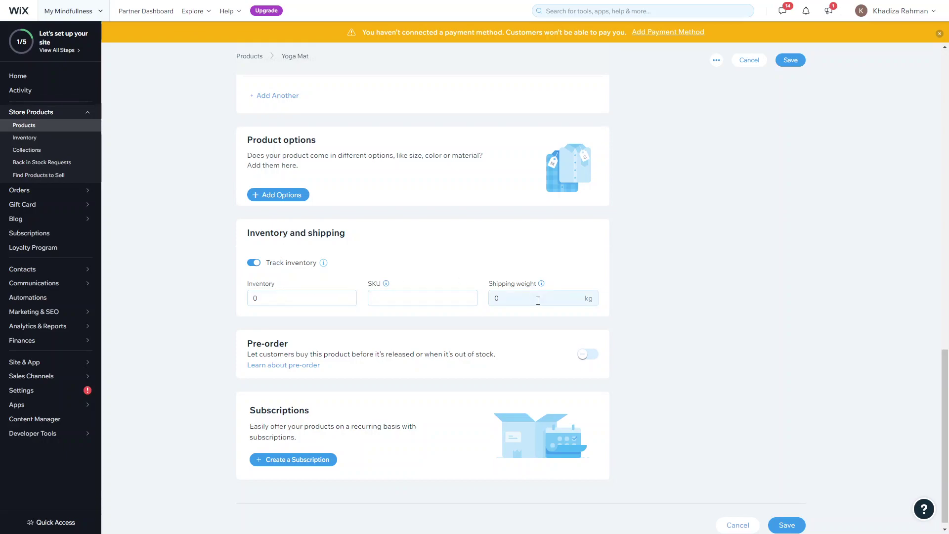
- Try out pre-order for the Yoga Mat with a limit of 50 items and switch pre-order off again
scroll(509, 341, down, 1)
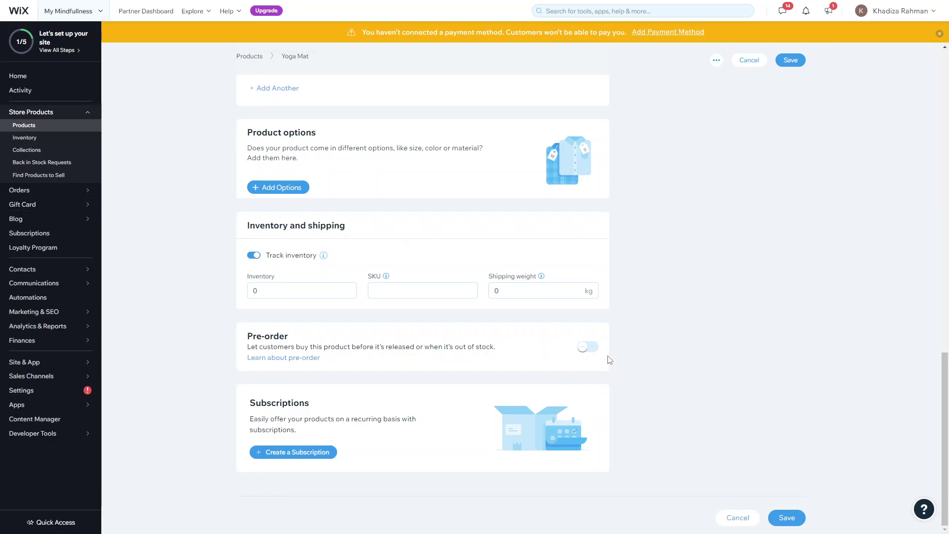
click(588, 347)
scroll(533, 358, down, 1)
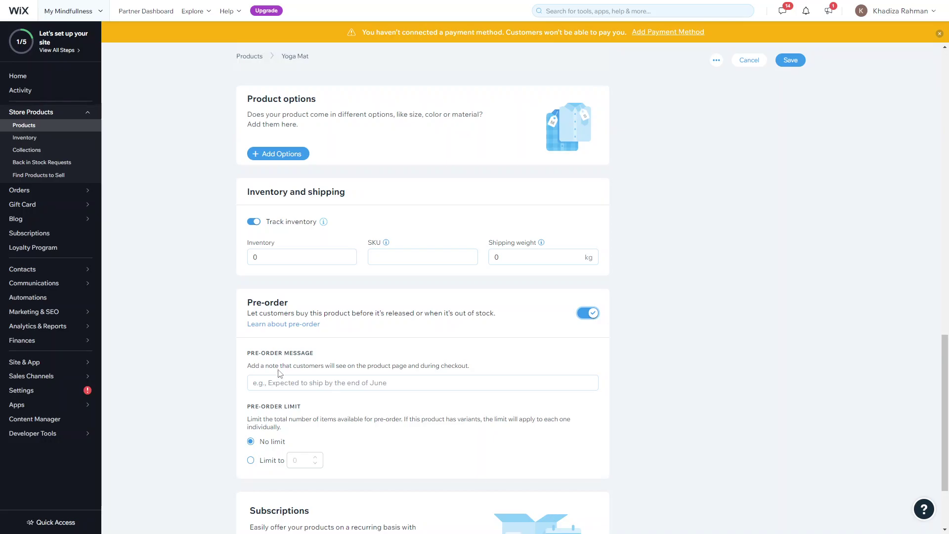
click(411, 384)
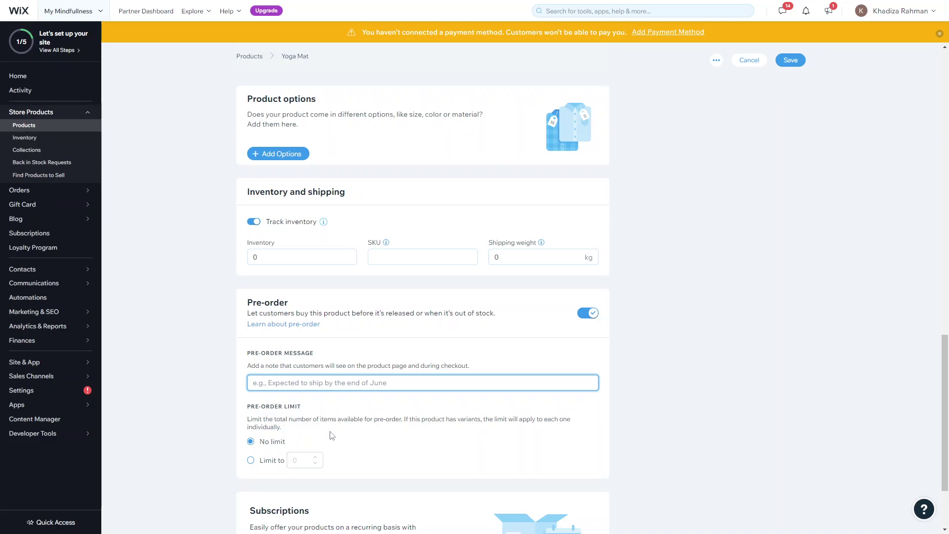
click(267, 461)
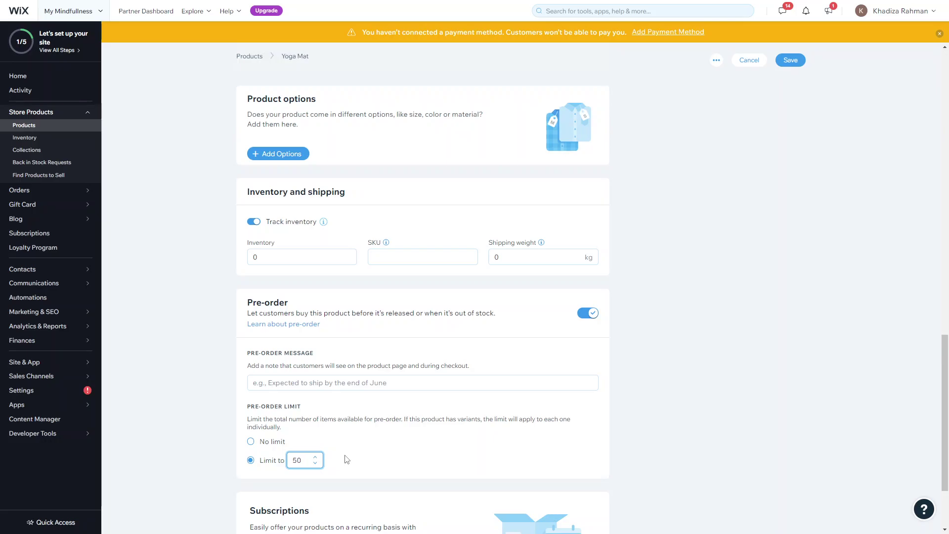
click(588, 313)
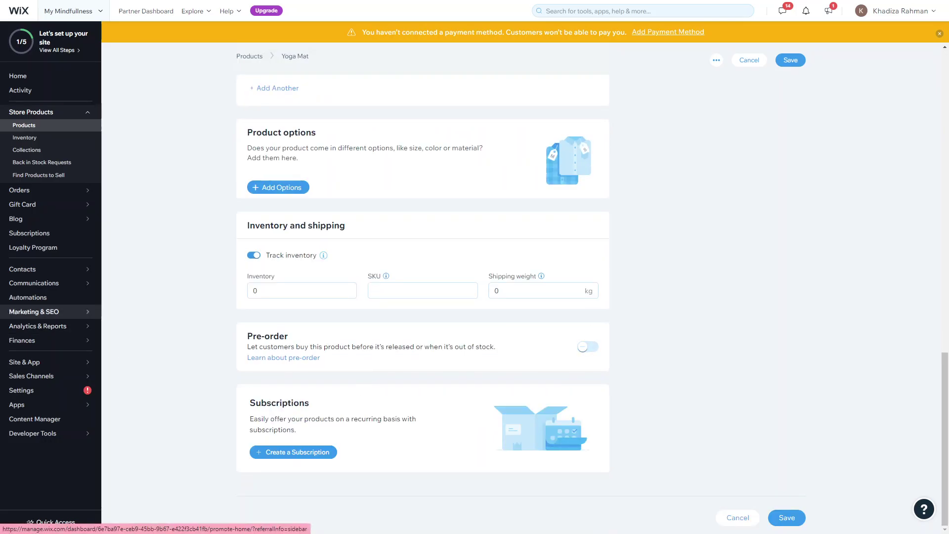
- Review the product details, hide the Yoga Mat from the online store and make it shown there again
scroll(202, 267, up, 15)
scroll(435, 387, down, 13)
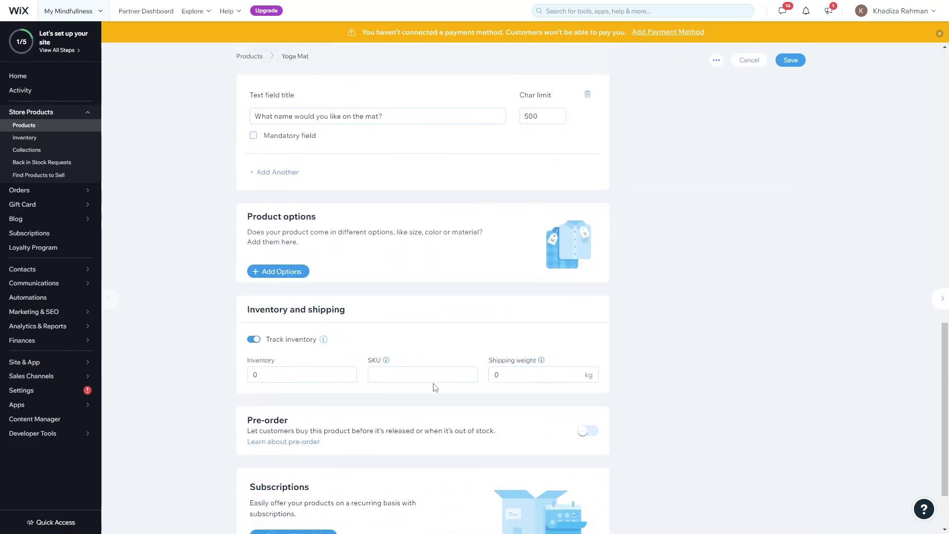
scroll(435, 387, up, 12)
scroll(434, 387, up, 1)
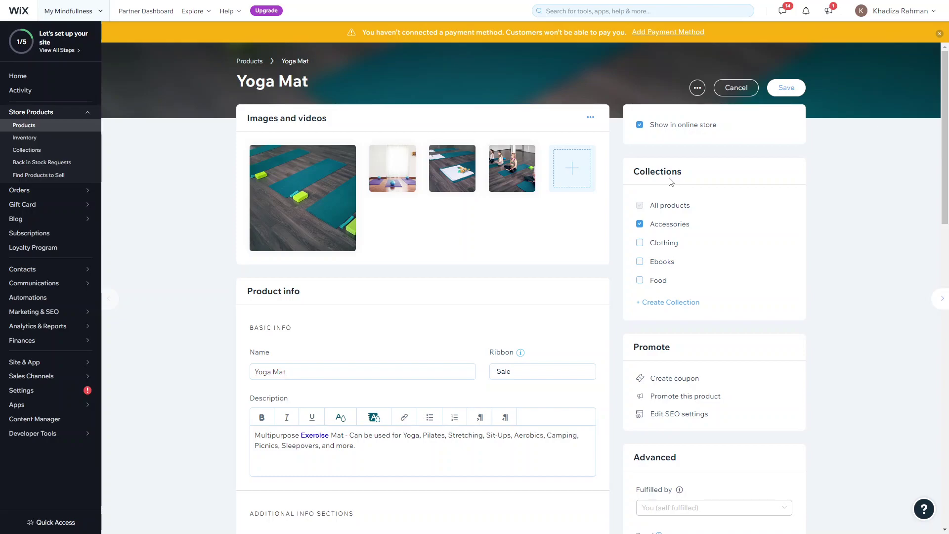
scroll(412, 457, down, 2)
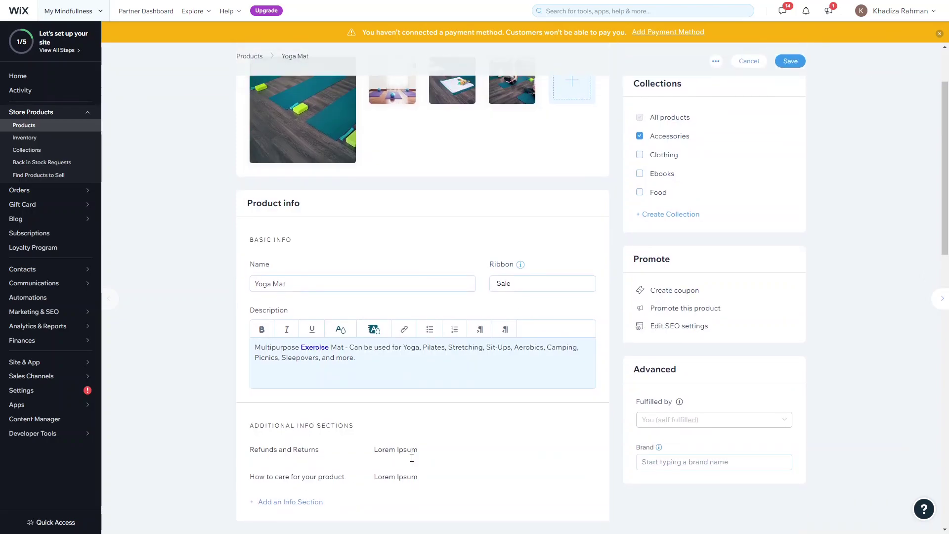
scroll(412, 458, up, 2)
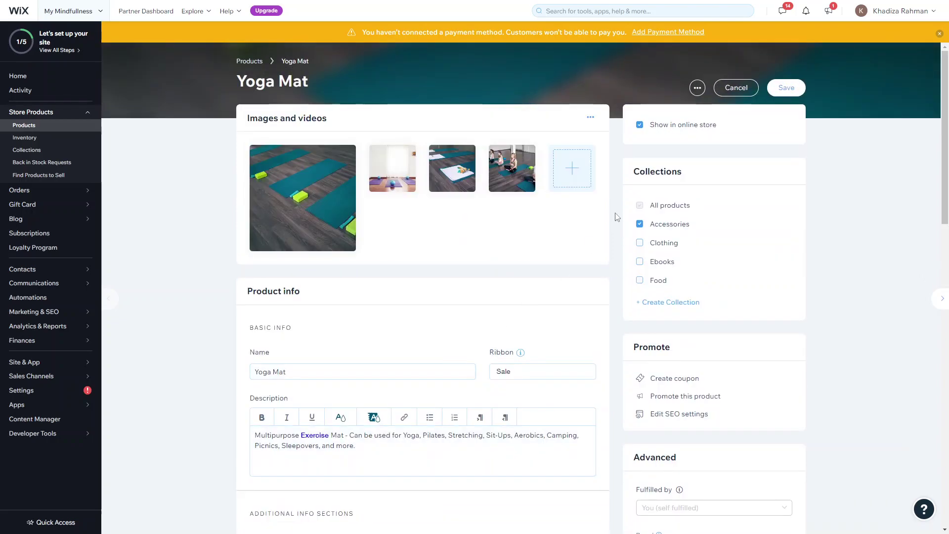
click(657, 130)
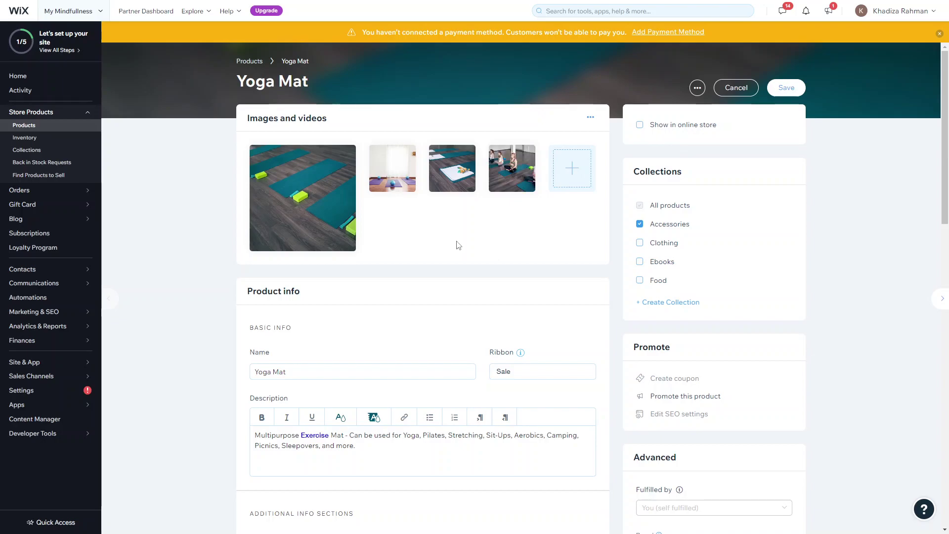
click(668, 129)
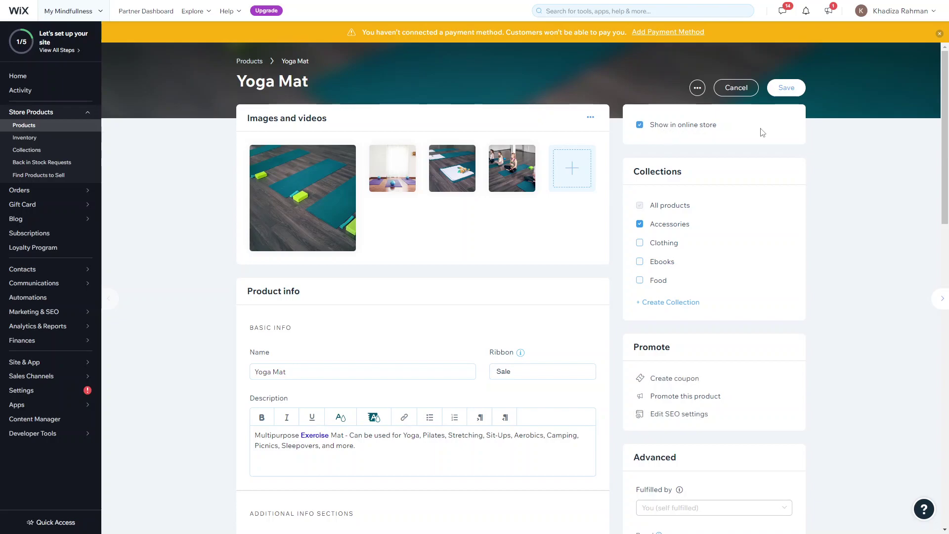
- Save the Yoga Mat product and look over the store's product list
click(786, 87)
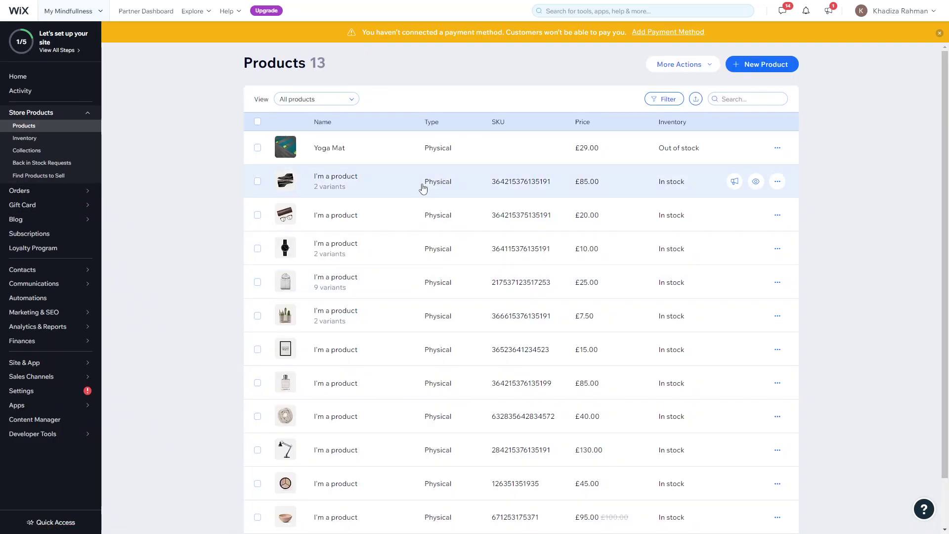
scroll(422, 187, down, 1)
scroll(422, 186, up, 1)
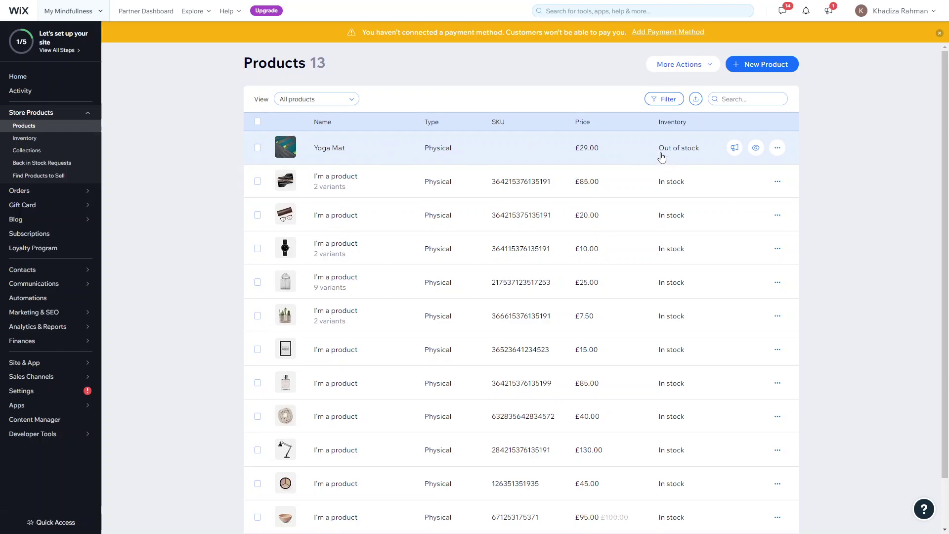
scroll(593, 267, down, 1)
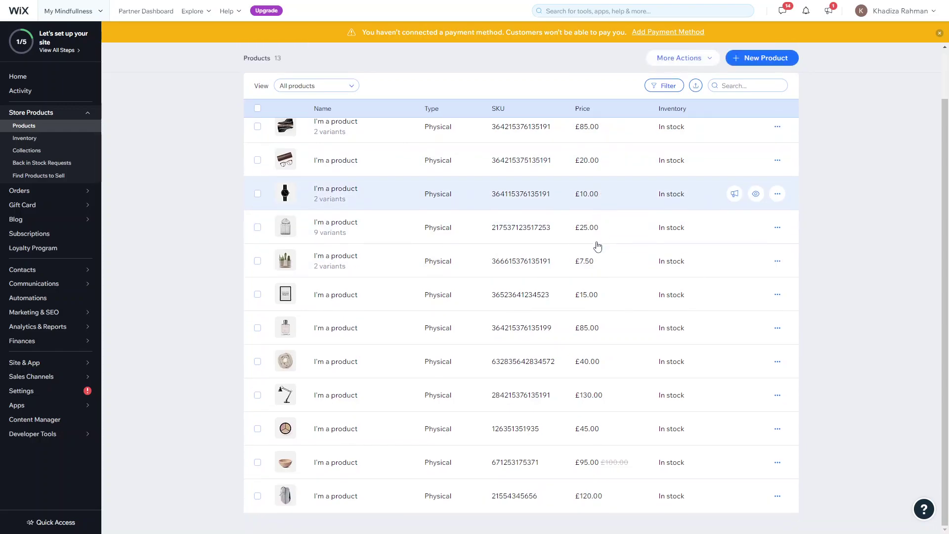
scroll(597, 247, up, 1)
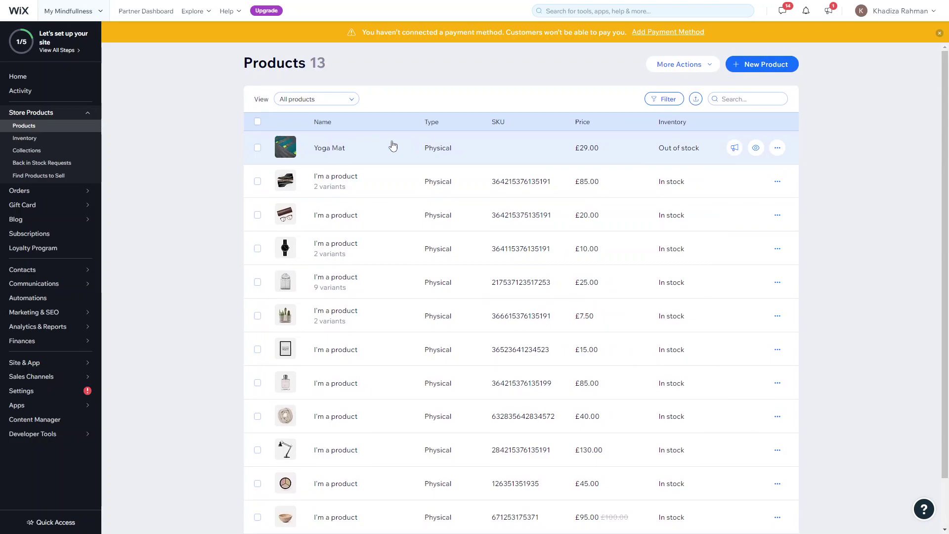